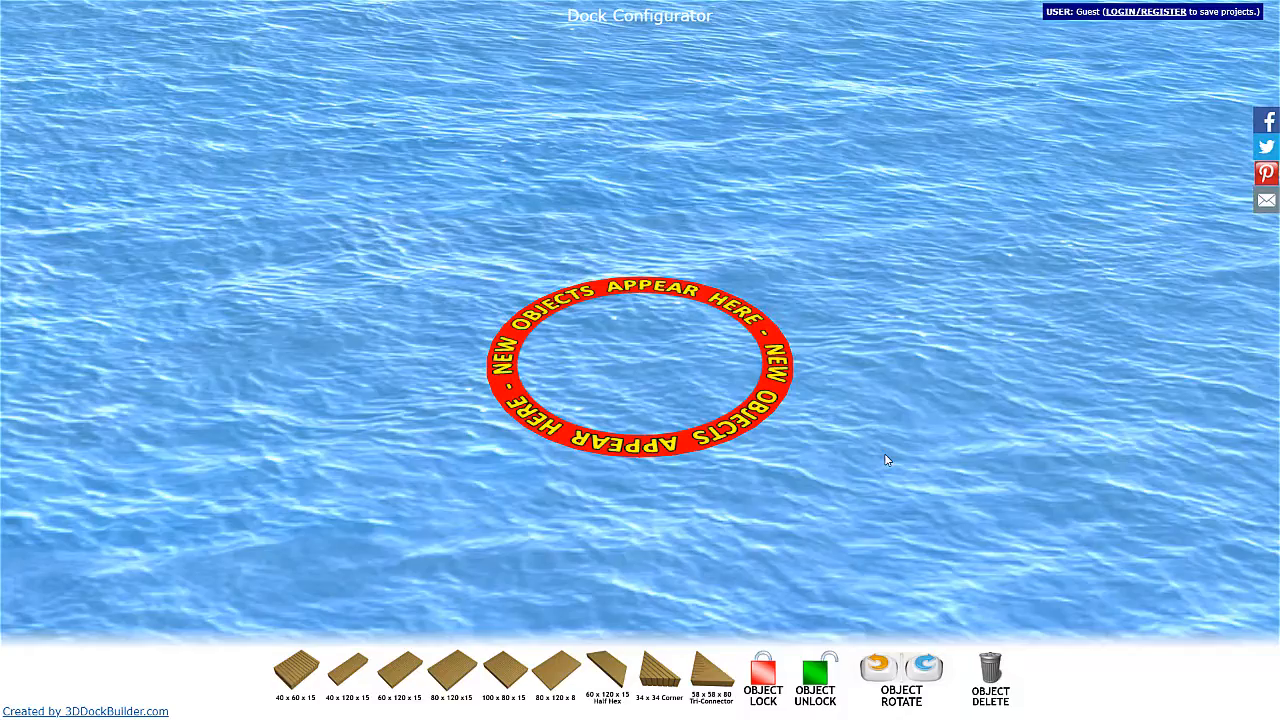
Add a 40 x 60 x 15 dock section and move it out of the ring where new objects appear.
{"action": "scroll", "coordinate": [758, 332], "scroll_direction": "down", "scroll_amount": 5}
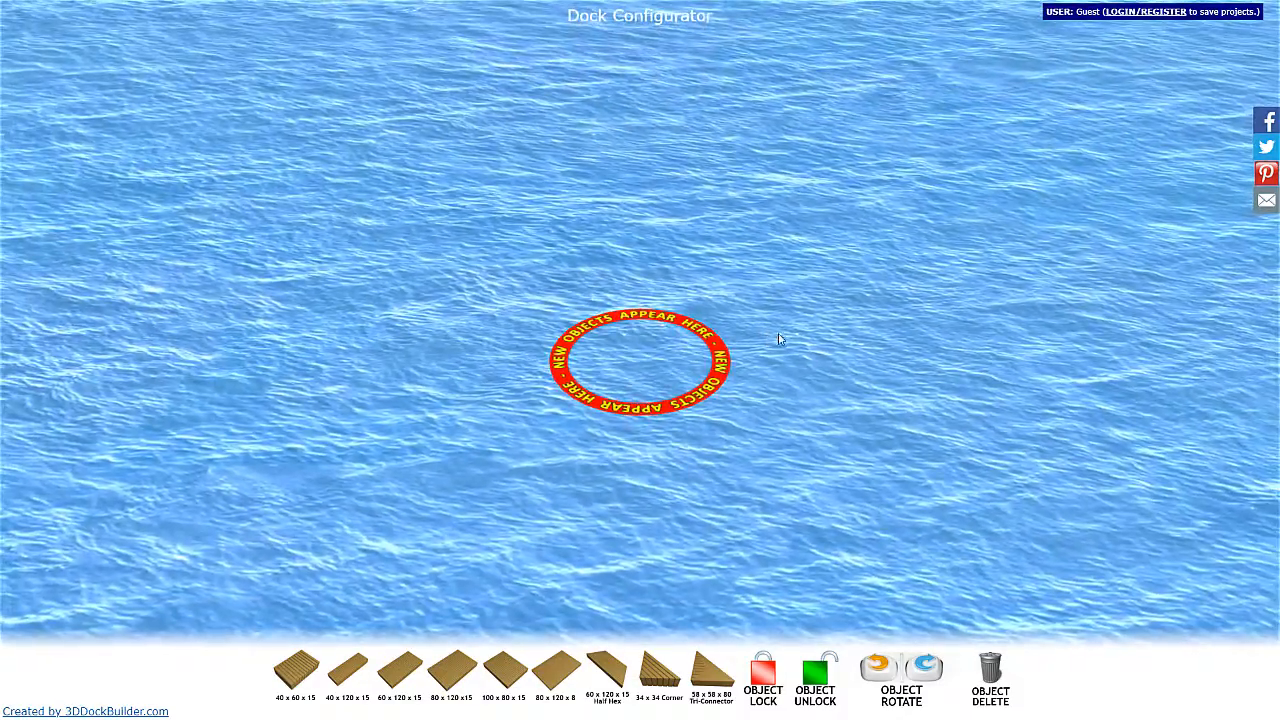
{"action": "scroll", "coordinate": [780, 340], "scroll_direction": "down", "scroll_amount": 5}
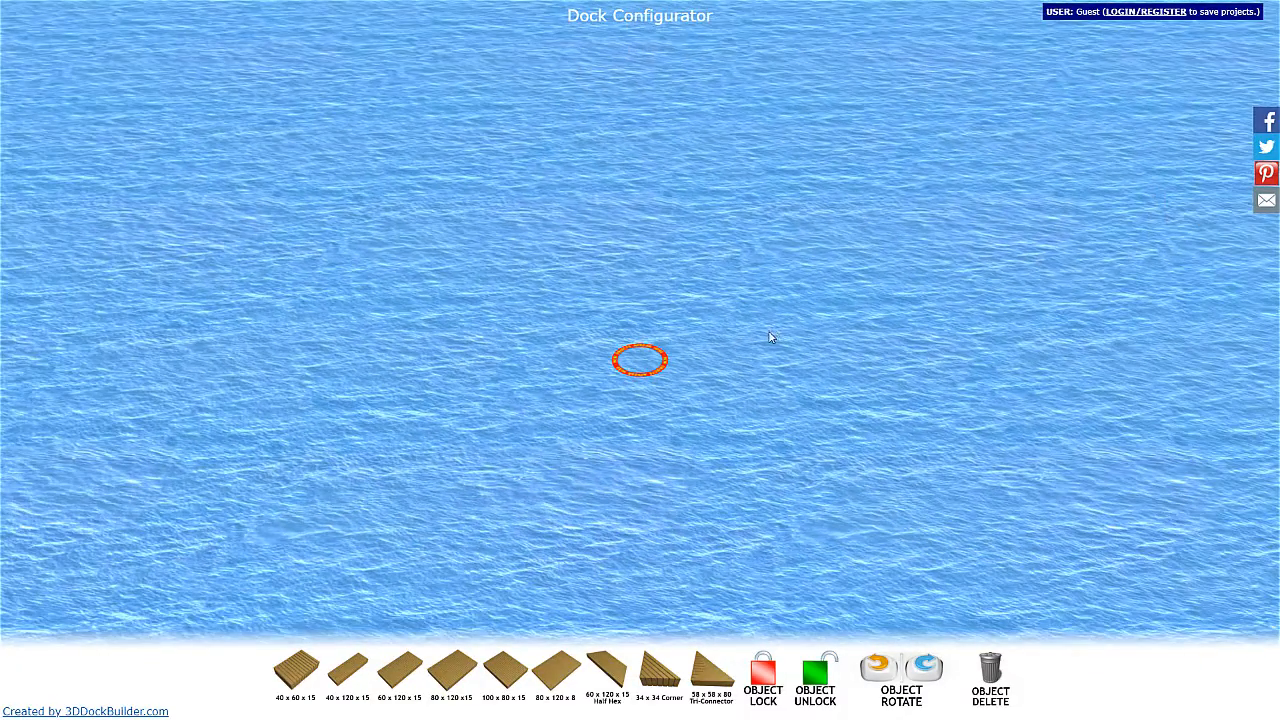
{"action": "scroll", "coordinate": [752, 348], "scroll_direction": "up", "scroll_amount": 5}
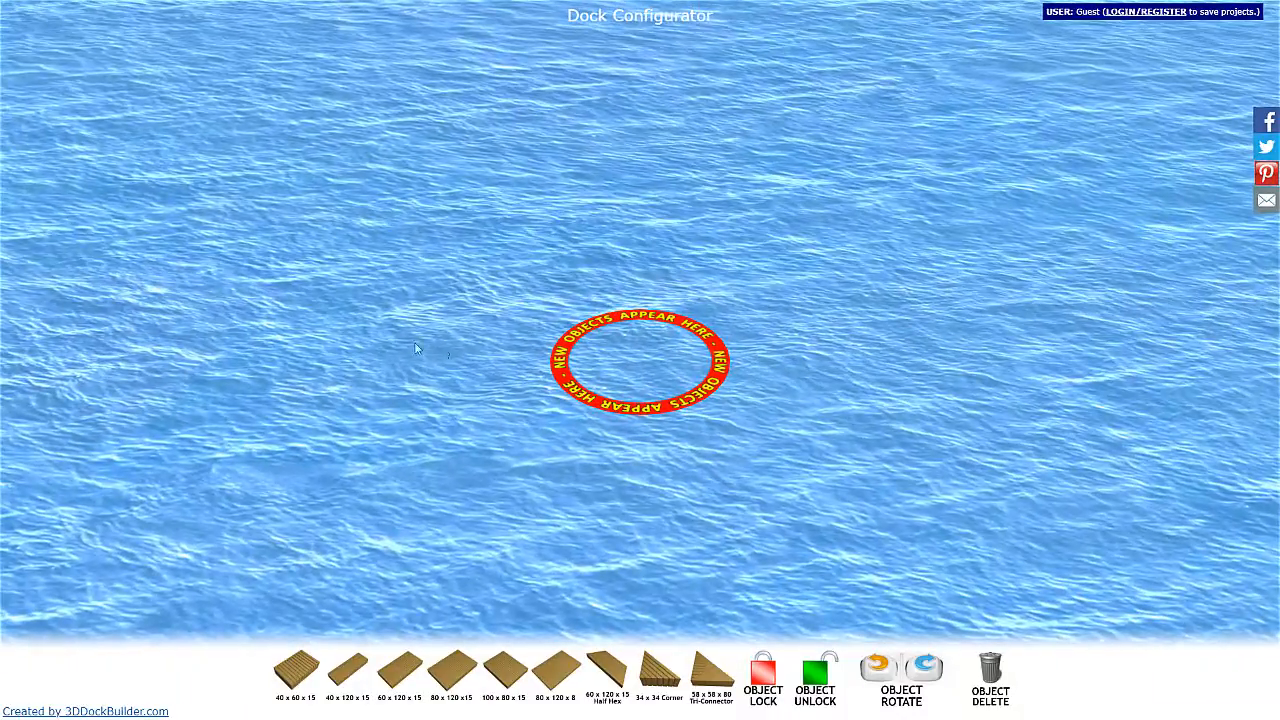
{"action": "left_click_drag", "start_coordinate": [508, 342], "coordinate": [497, 314]}
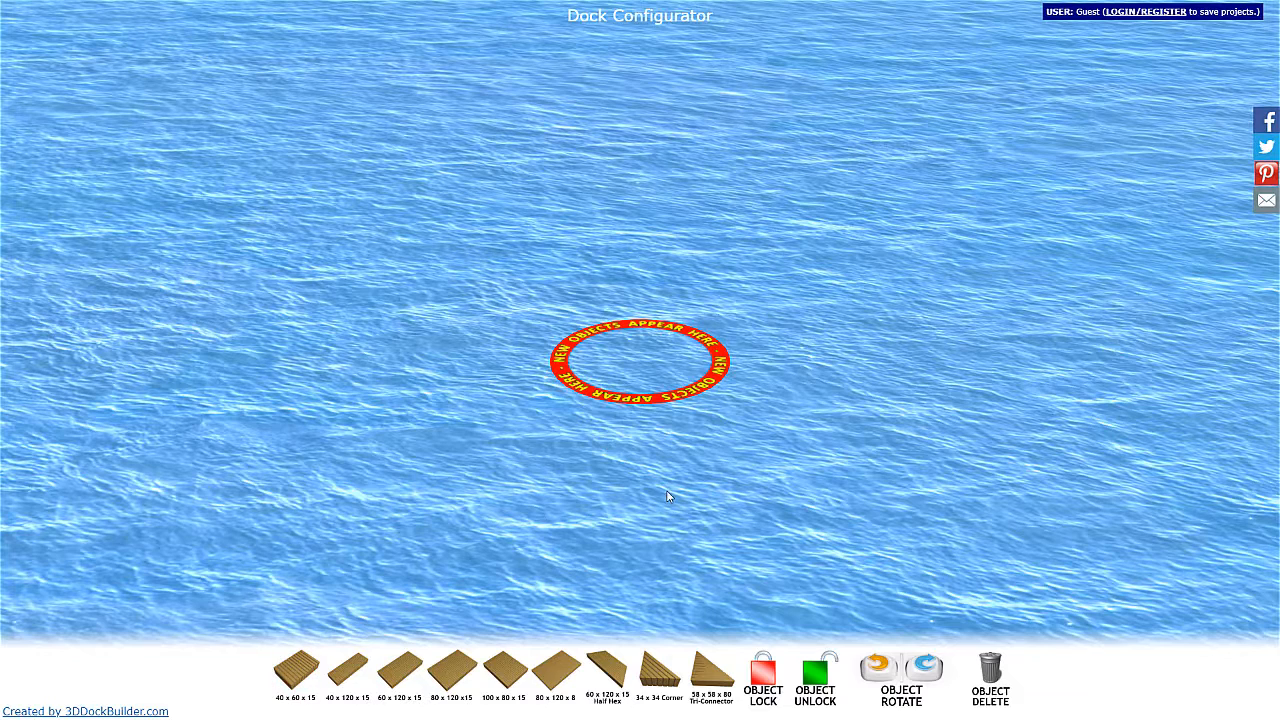
{"action": "left_click", "coordinate": [392, 660]}
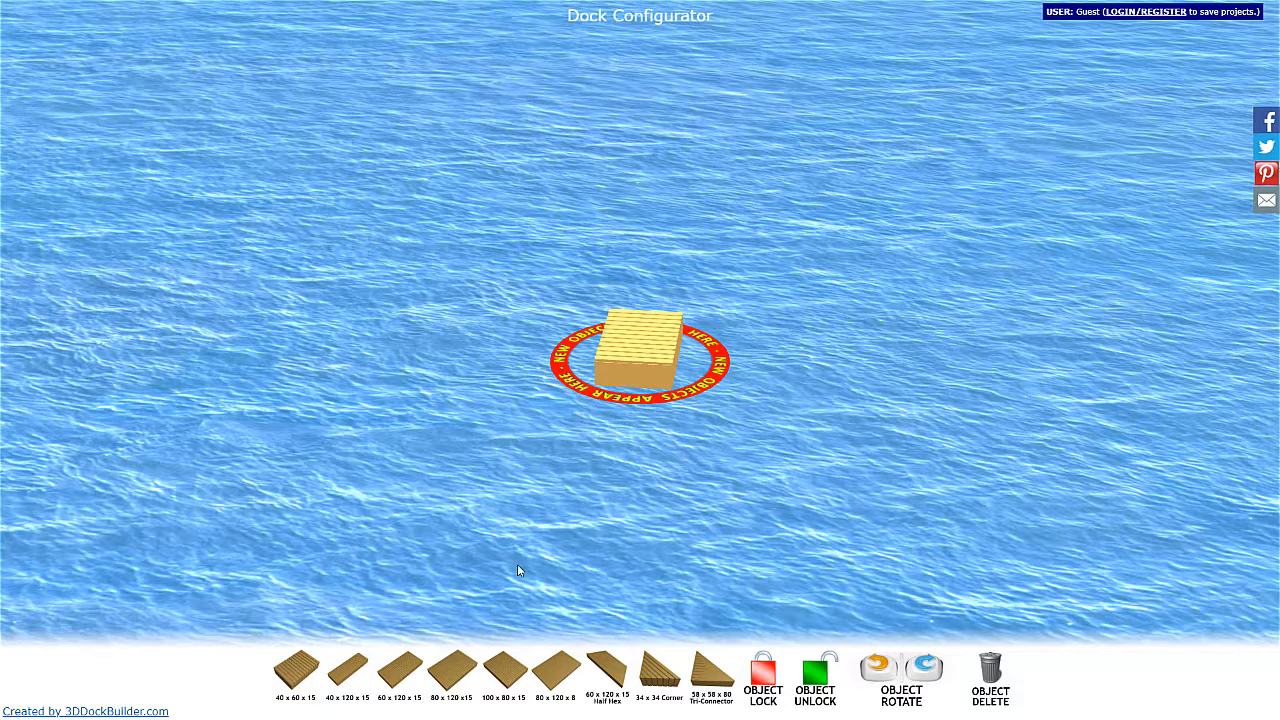
{"action": "scroll", "coordinate": [740, 443], "scroll_direction": "up", "scroll_amount": 4}
{"action": "left_click_drag", "start_coordinate": [577, 442], "coordinate": [770, 333]}
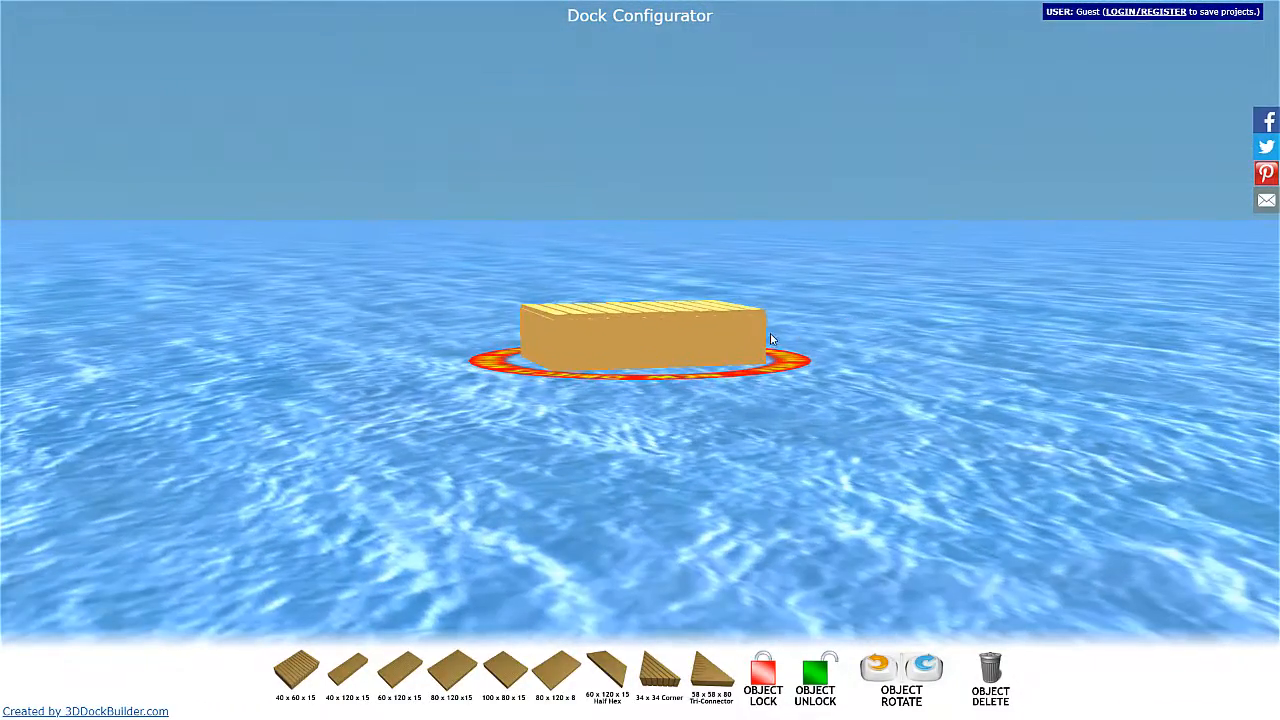
{"action": "left_click_drag", "start_coordinate": [729, 413], "coordinate": [682, 343]}
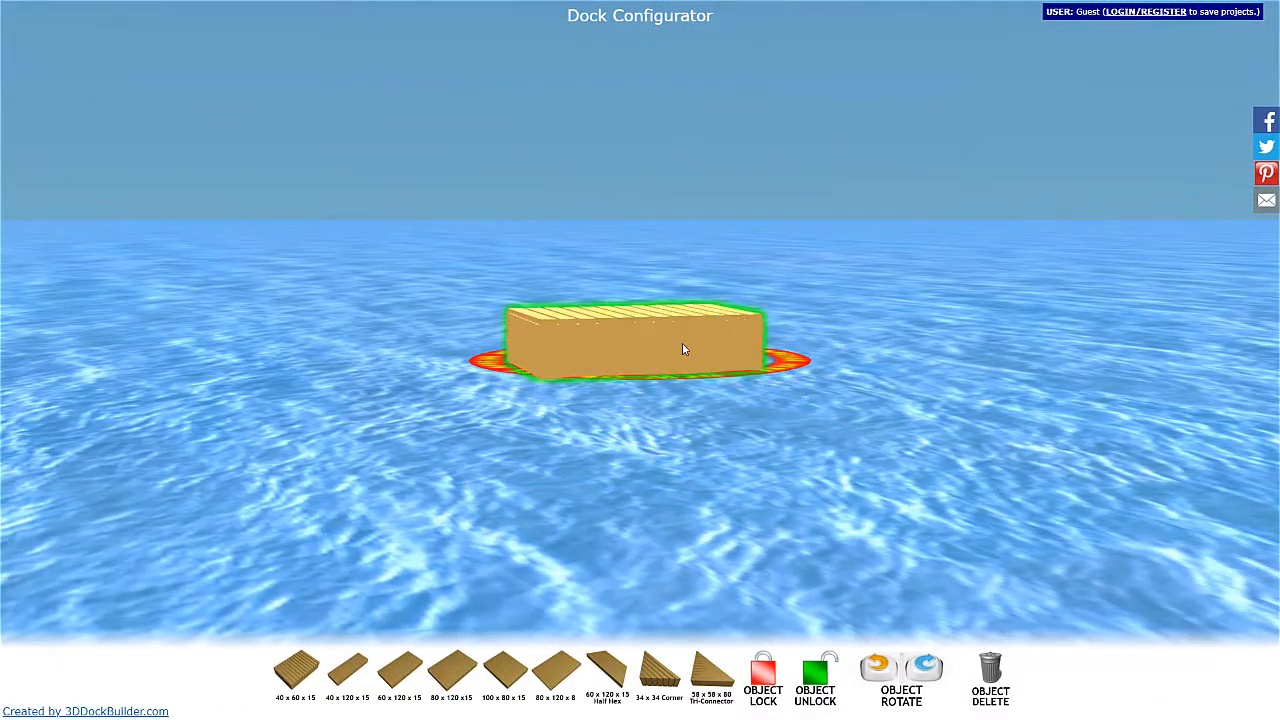
{"action": "left_click_drag", "start_coordinate": [841, 375], "coordinate": [240, 300]}
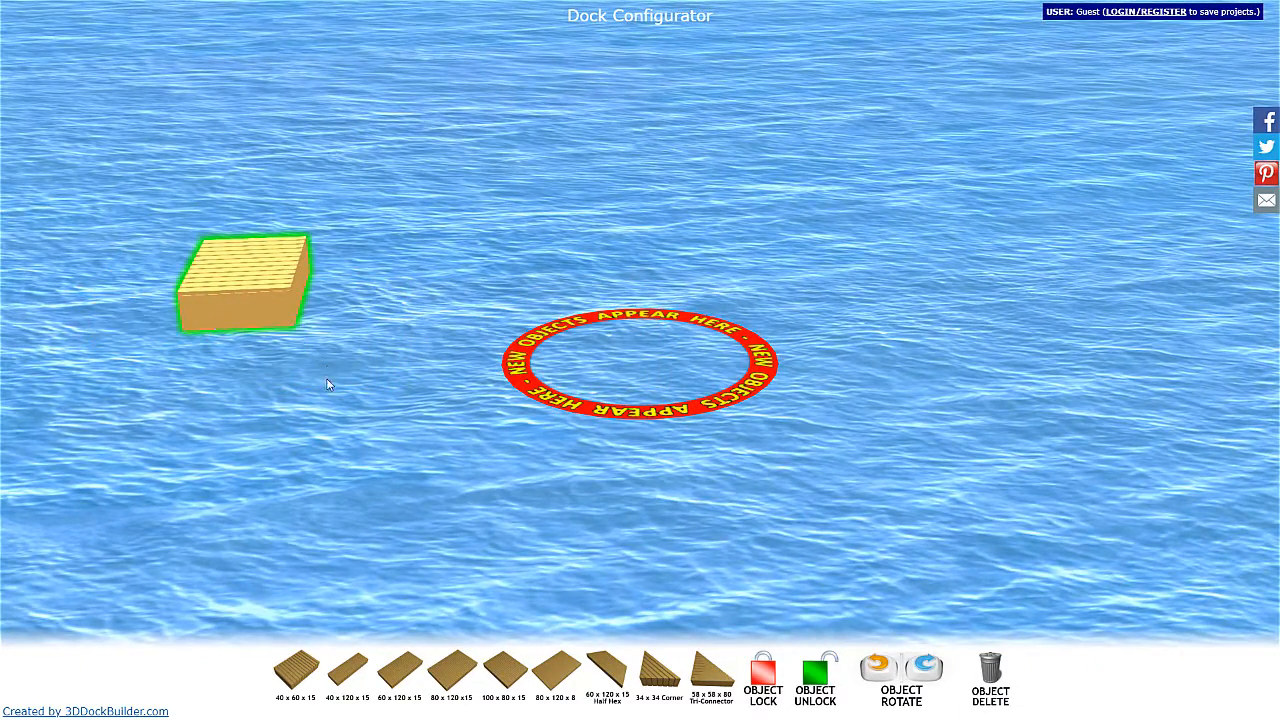
Lock the 40 x 60 x 15 dock section in place as the fixed starting piece.
{"action": "left_click_drag", "start_coordinate": [240, 408], "coordinate": [332, 400]}
{"action": "scroll", "coordinate": [326, 399], "scroll_direction": "down", "scroll_amount": 5}
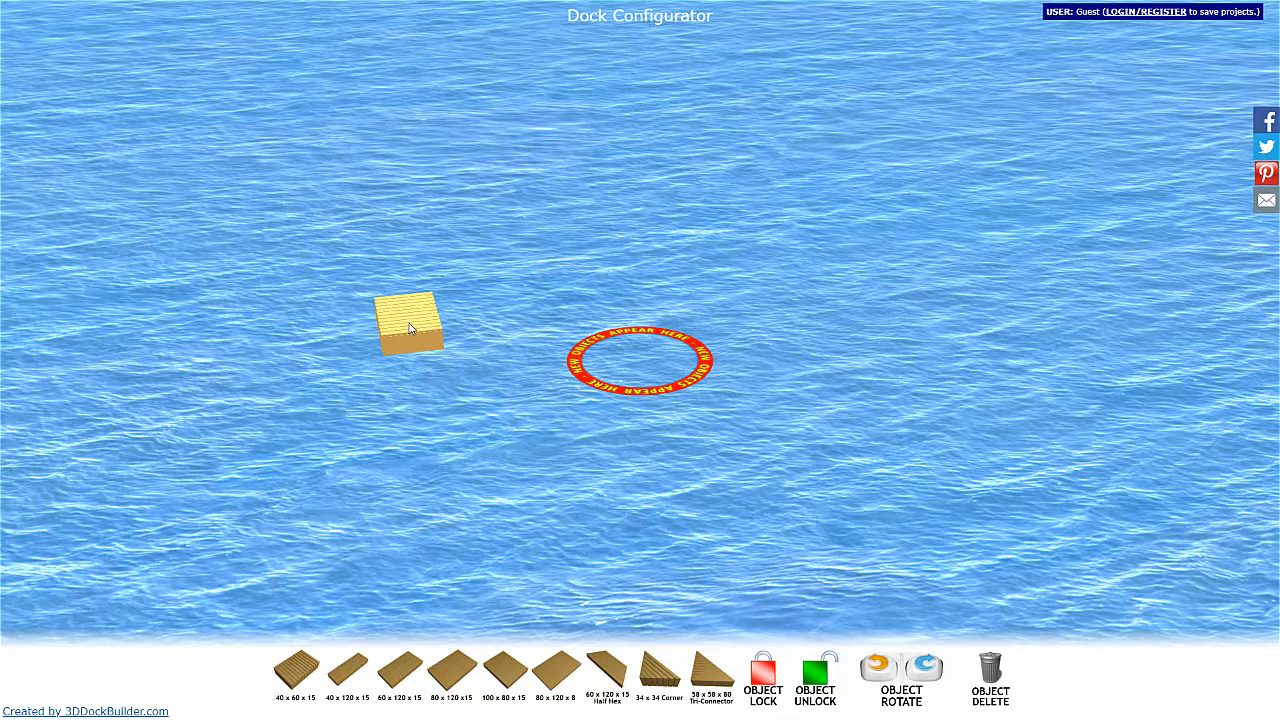
{"action": "left_click", "coordinate": [416, 331]}
{"action": "left_click", "coordinate": [768, 675]}
{"action": "left_click_drag", "start_coordinate": [384, 328], "coordinate": [318, 451]}
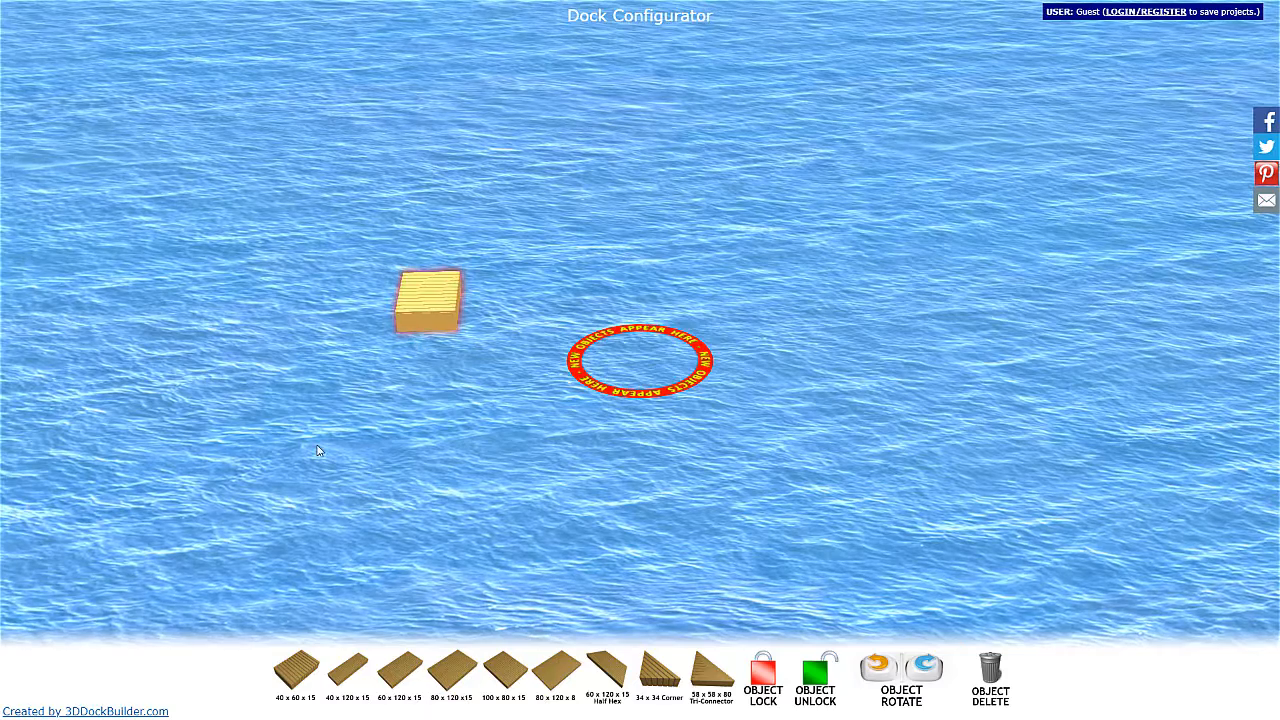
Add three more 40 x 60 x 15 sections and join them to the locked one as a two-by-two platform.
{"action": "left_click", "coordinate": [300, 672]}
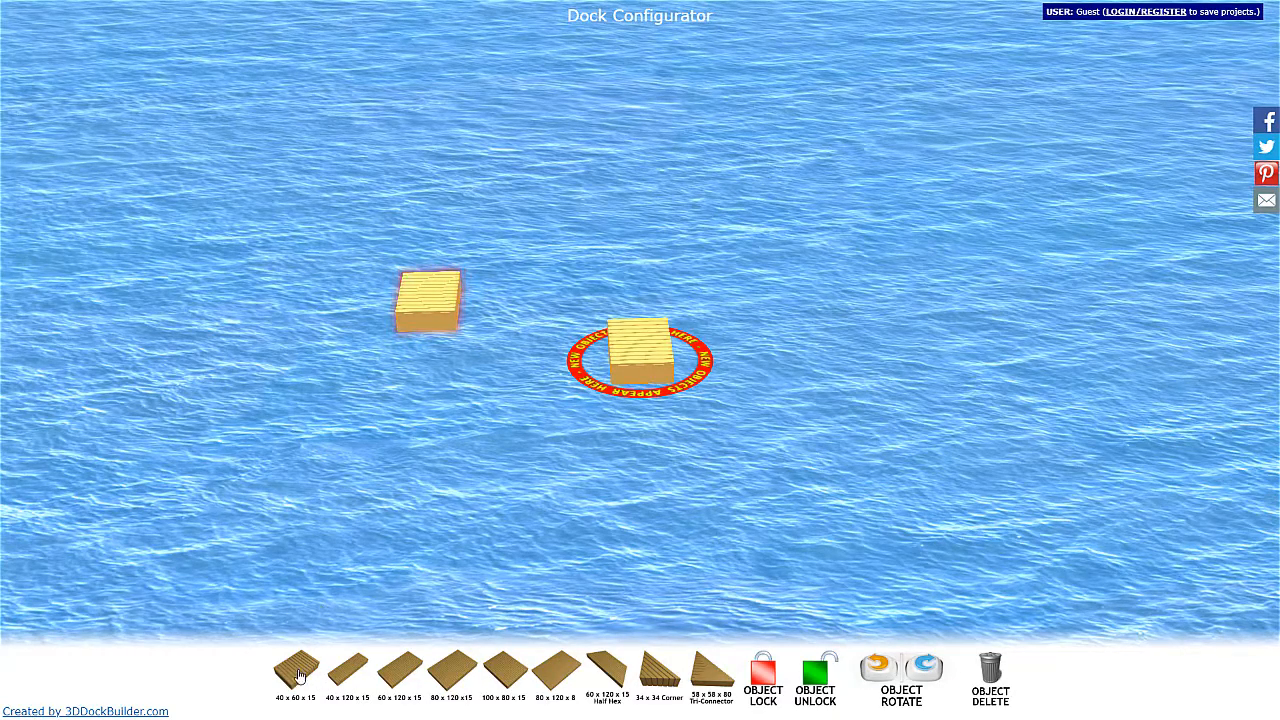
{"action": "left_click_drag", "start_coordinate": [650, 360], "coordinate": [435, 354]}
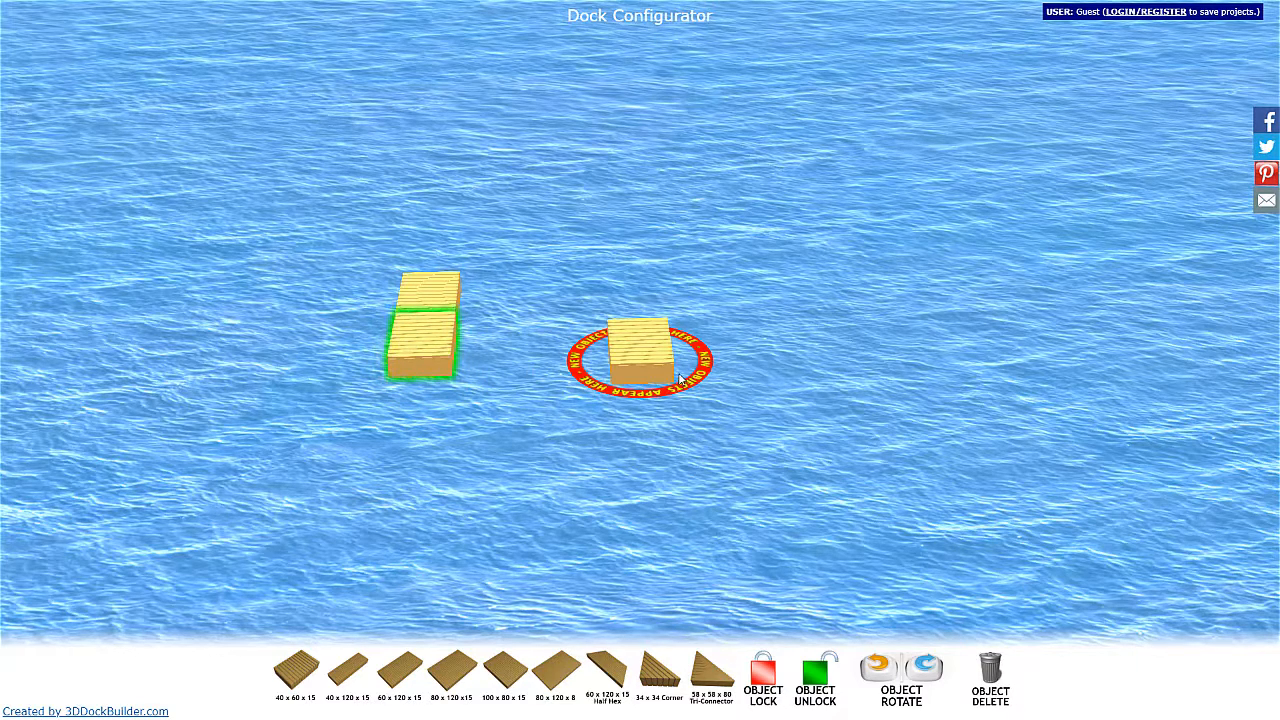
{"action": "left_click_drag", "start_coordinate": [665, 370], "coordinate": [500, 360]}
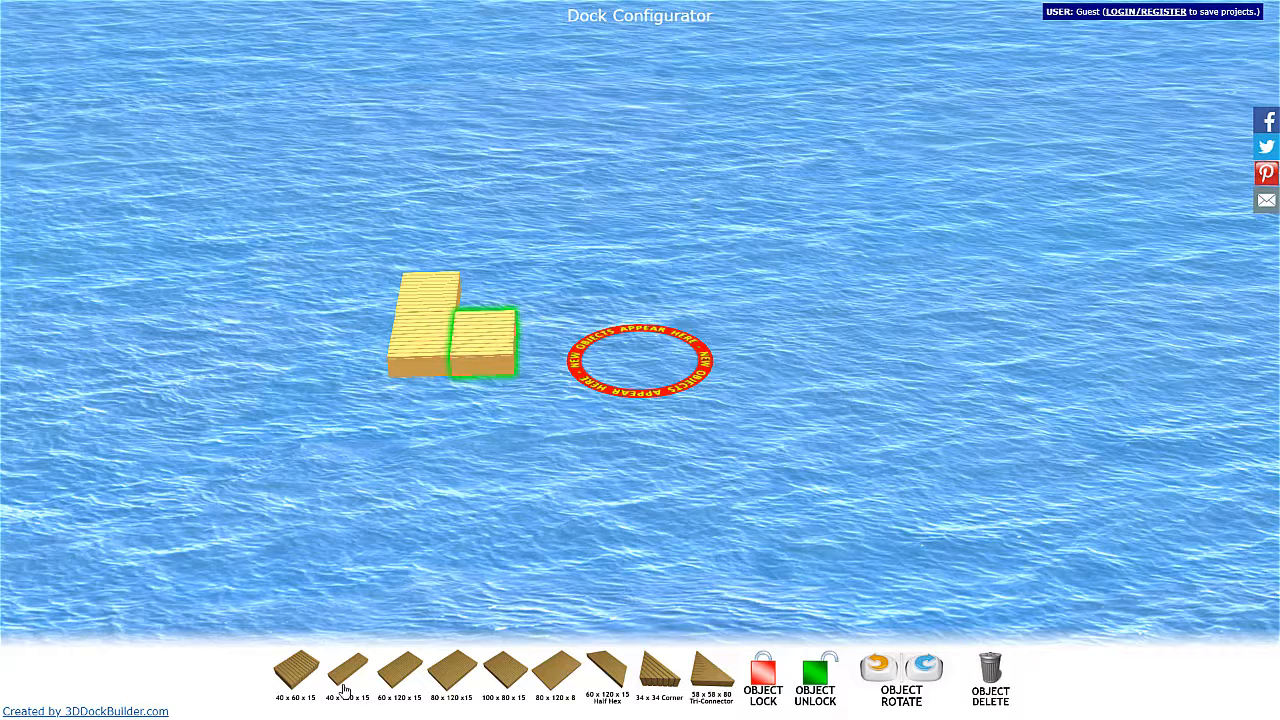
{"action": "left_click", "coordinate": [300, 680]}
{"action": "left_click_drag", "start_coordinate": [640, 352], "coordinate": [515, 313]}
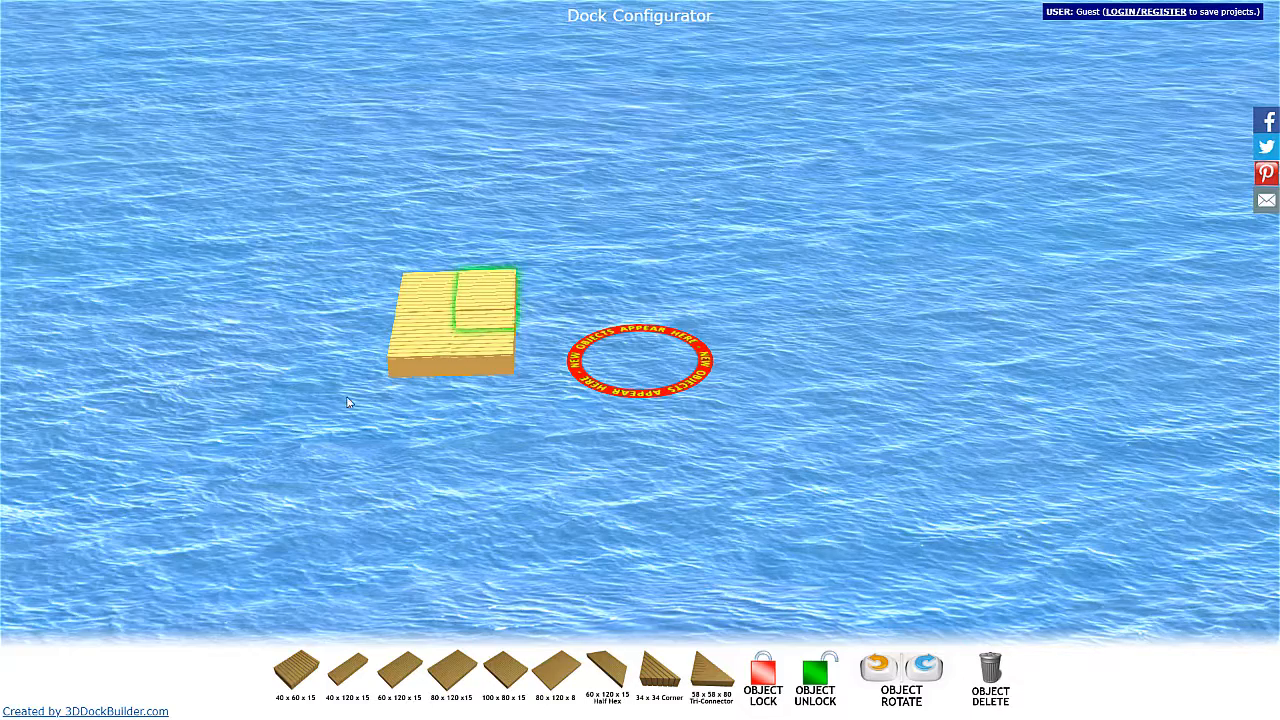
Inspect the four-section platform from different angles and distances.
{"action": "left_click_drag", "start_coordinate": [348, 402], "coordinate": [637, 453]}
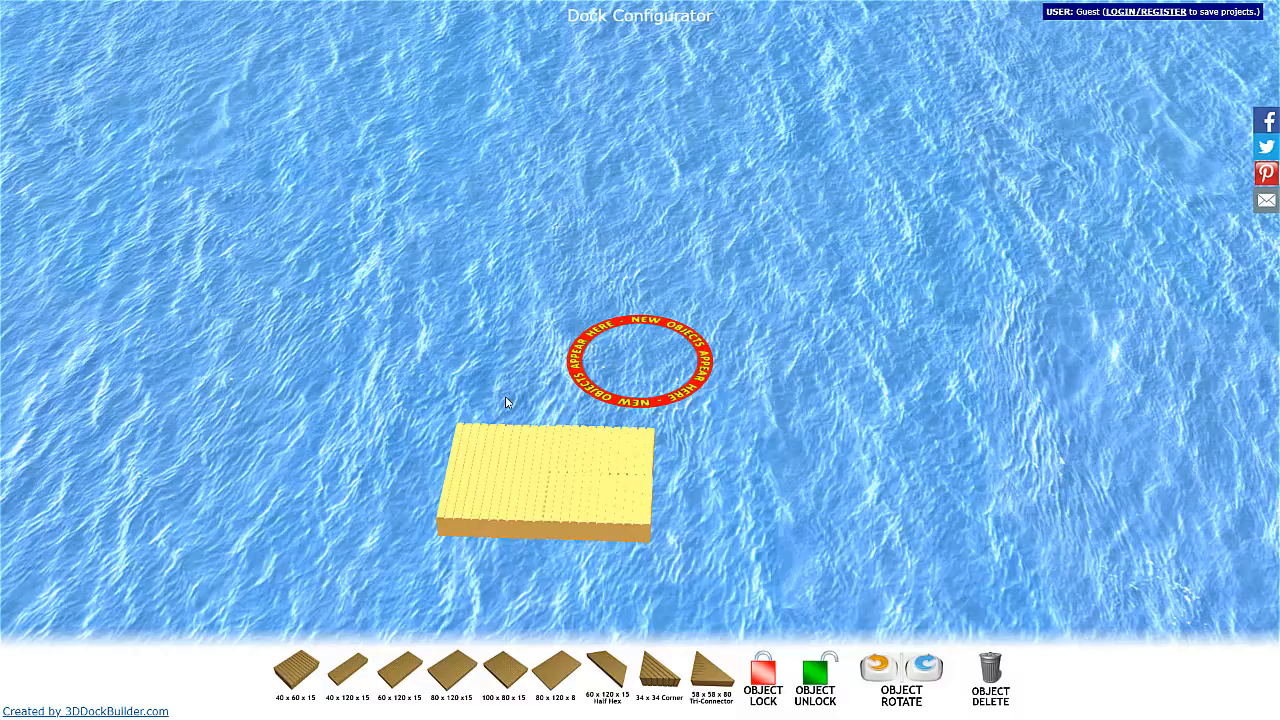
{"action": "left_click_drag", "start_coordinate": [754, 430], "coordinate": [712, 443]}
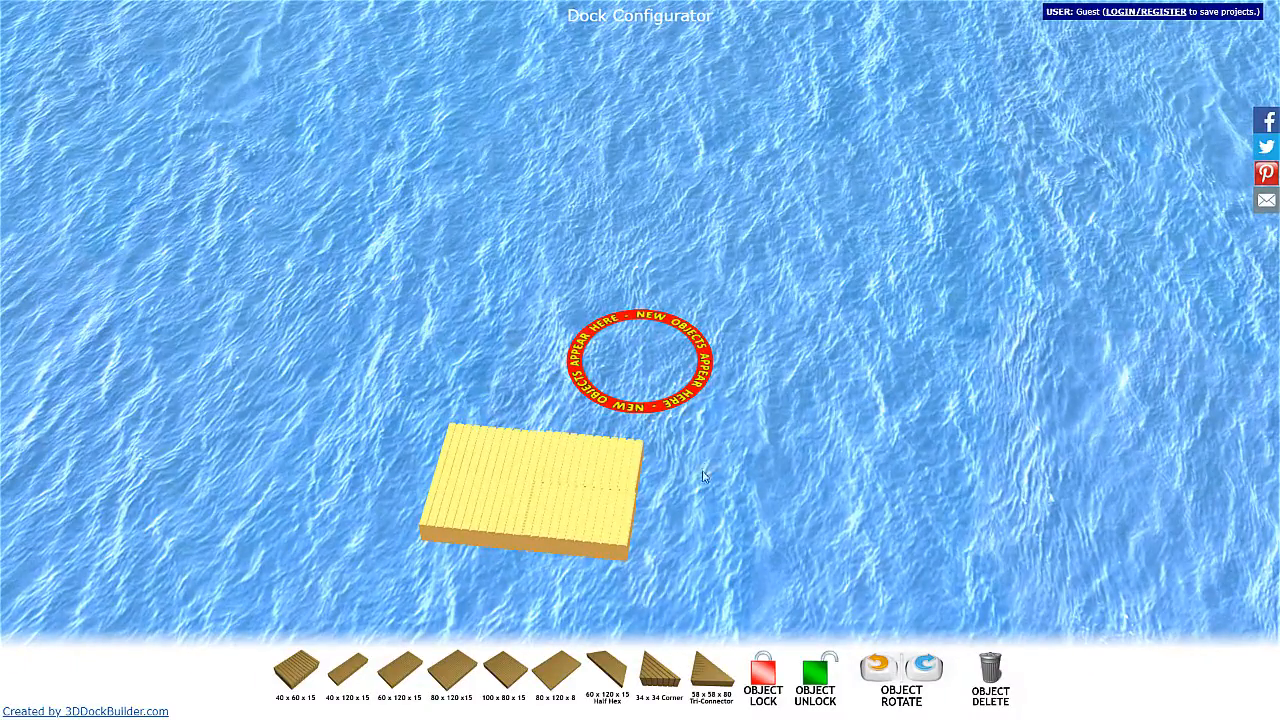
{"action": "right_click_drag", "start_coordinate": [712, 471], "coordinate": [830, 436]}
{"action": "left_click", "coordinate": [858, 363]}
{"action": "left_click_drag", "start_coordinate": [857, 366], "coordinate": [840, 305]}
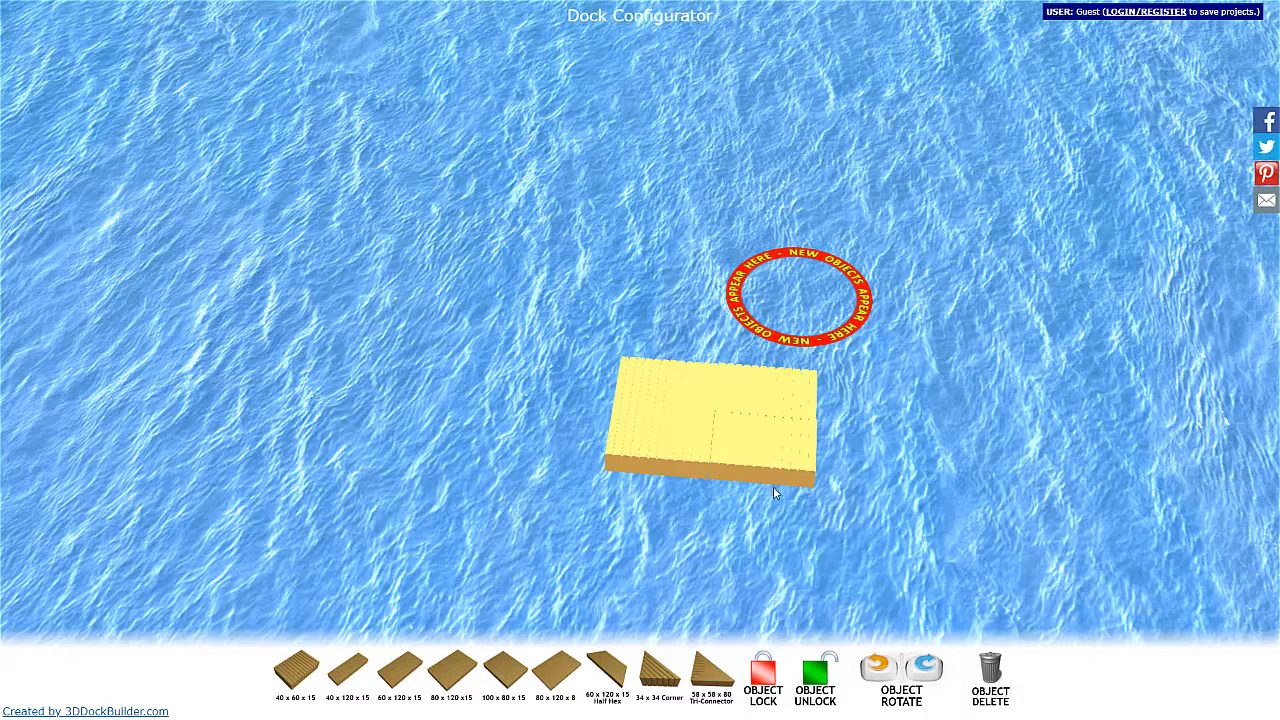
{"action": "left_click_drag", "start_coordinate": [875, 525], "coordinate": [858, 466]}
{"action": "right_click", "coordinate": [859, 466]}
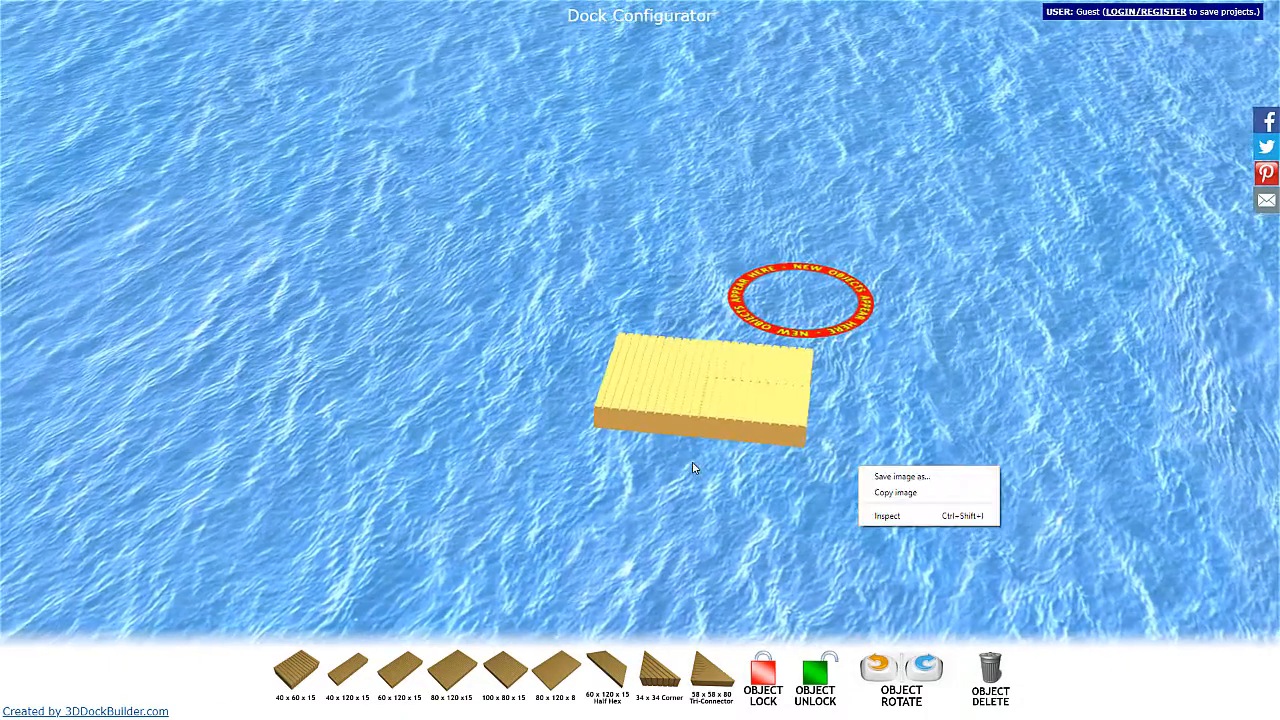
{"action": "right_click_drag", "start_coordinate": [692, 463], "coordinate": [688, 495]}
{"action": "left_click", "coordinate": [874, 417]}
{"action": "scroll", "coordinate": [861, 485], "scroll_direction": "up", "scroll_amount": 6}
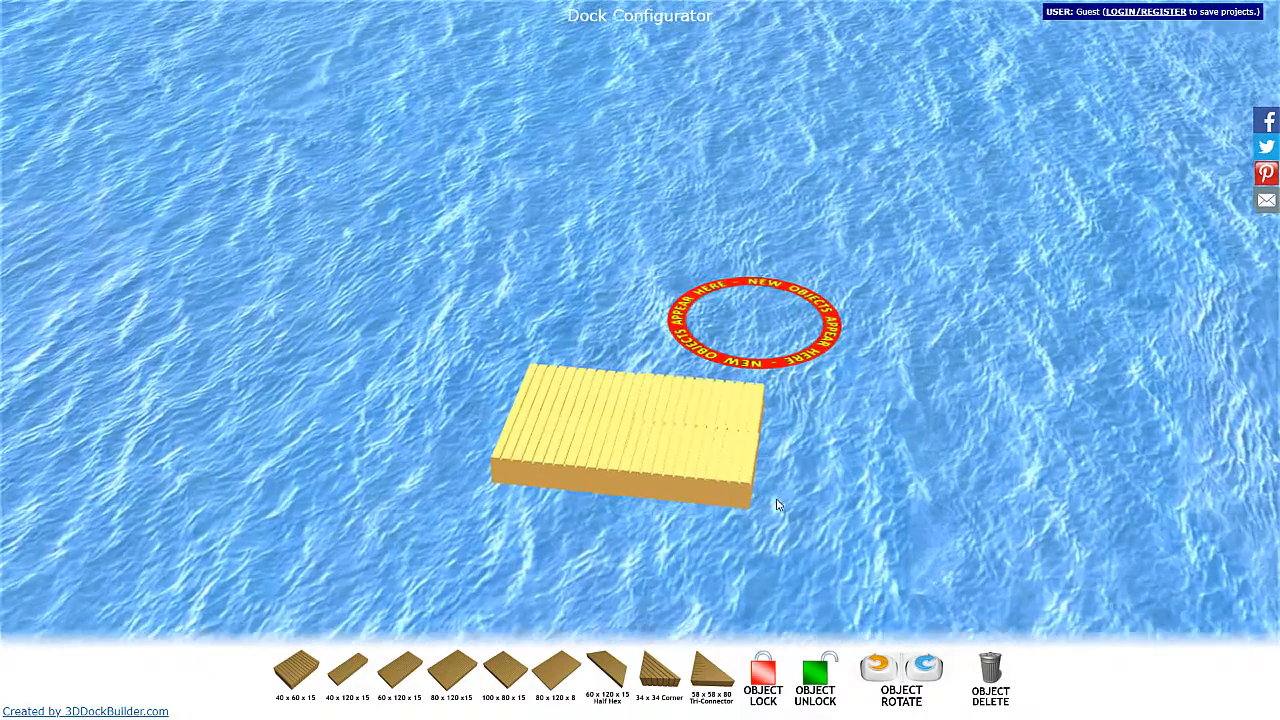
{"action": "scroll", "coordinate": [861, 485], "scroll_direction": "up", "scroll_amount": 2}
{"action": "left_click_drag", "start_coordinate": [854, 486], "coordinate": [855, 450]}
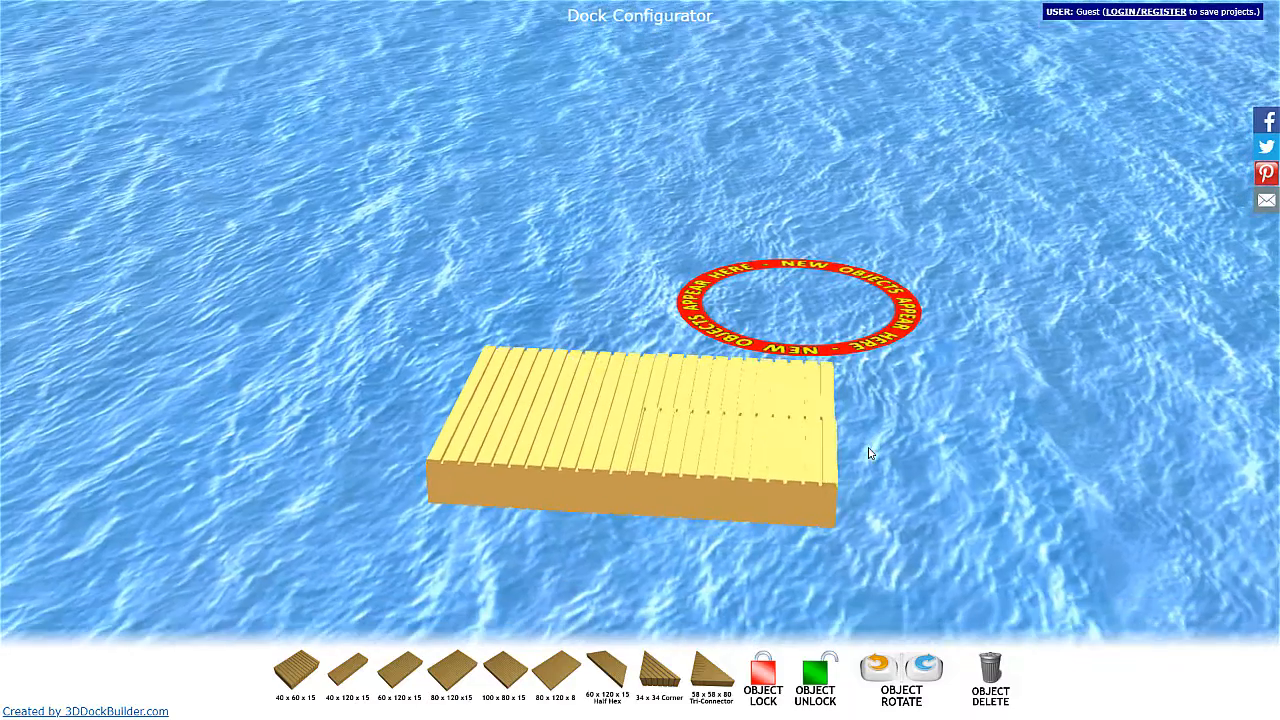
{"action": "right_click", "coordinate": [867, 448]}
Lock the three added 40 x 60 x 15 sections of the platform in place one by one.
{"action": "left_click", "coordinate": [743, 470]}
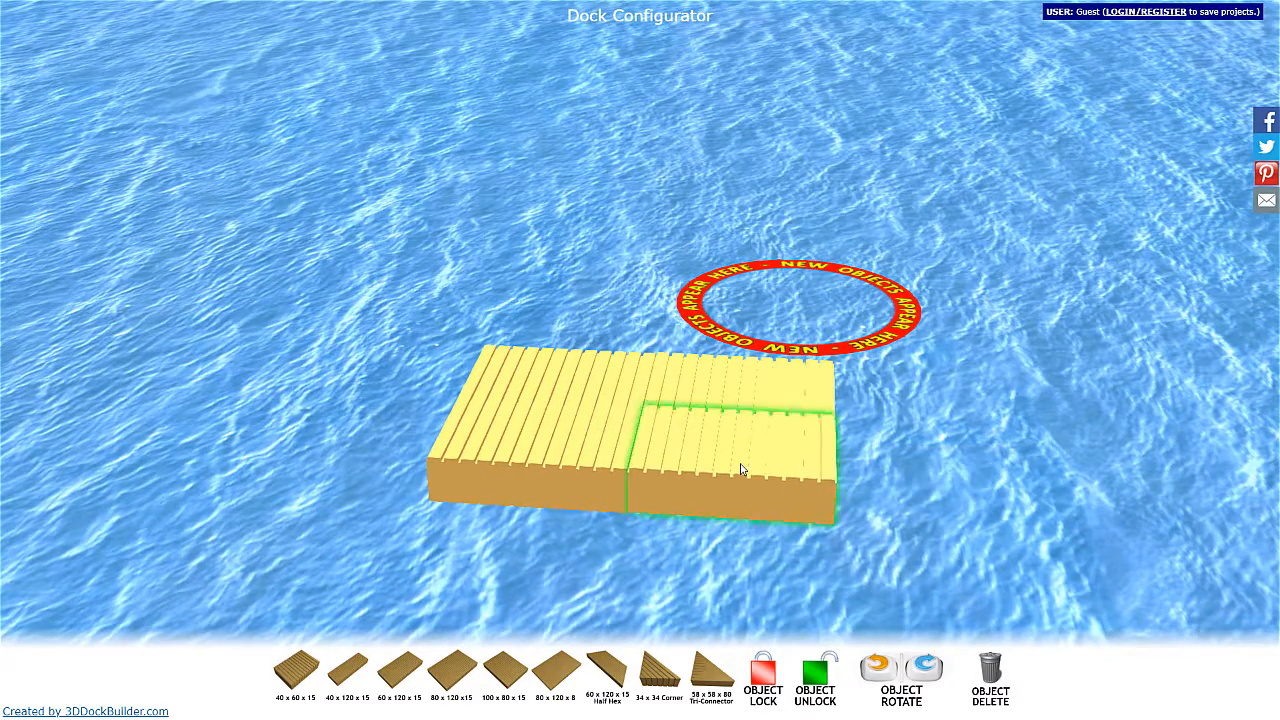
{"action": "left_click", "coordinate": [871, 469]}
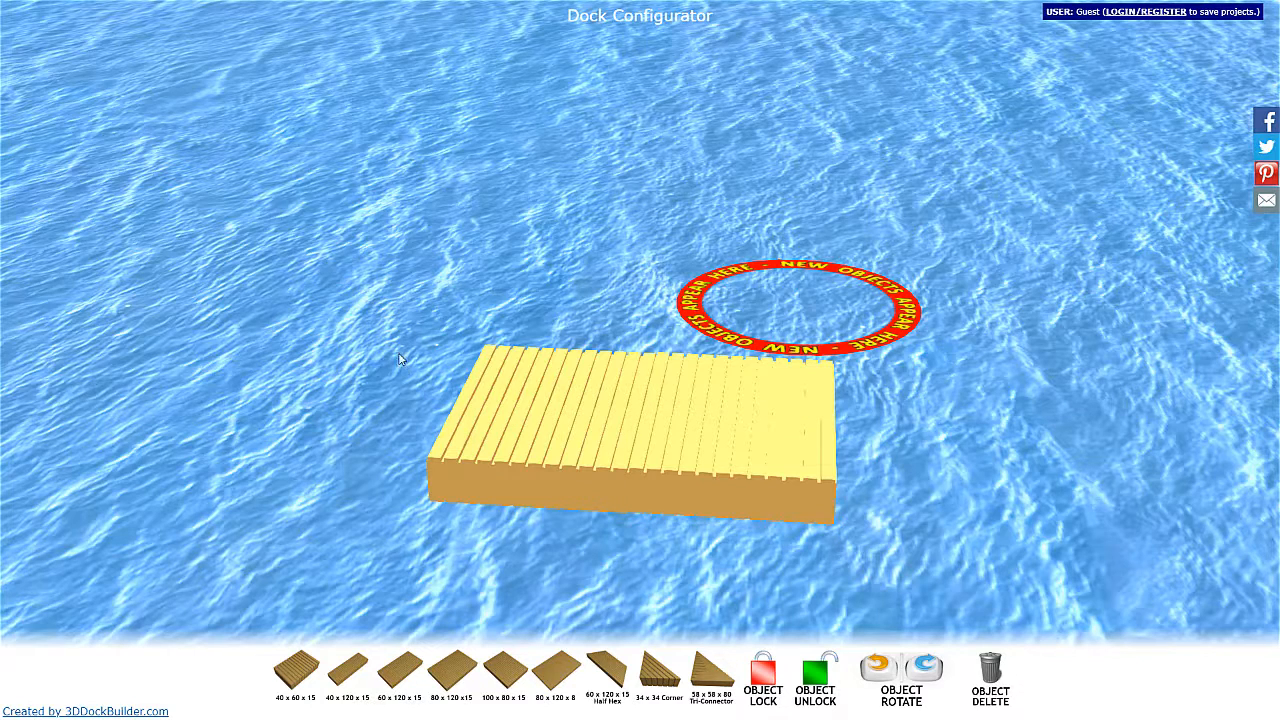
{"action": "left_click", "coordinate": [717, 449]}
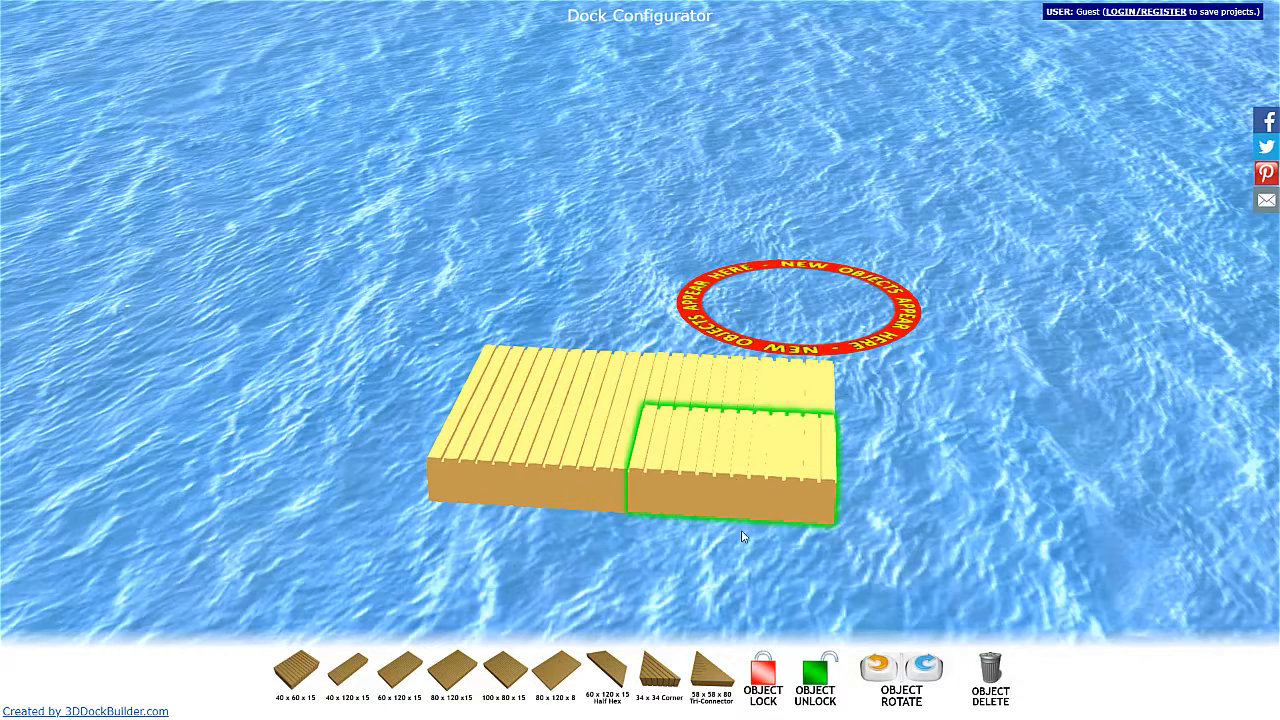
{"action": "left_click", "coordinate": [763, 660]}
{"action": "left_click", "coordinate": [735, 382]}
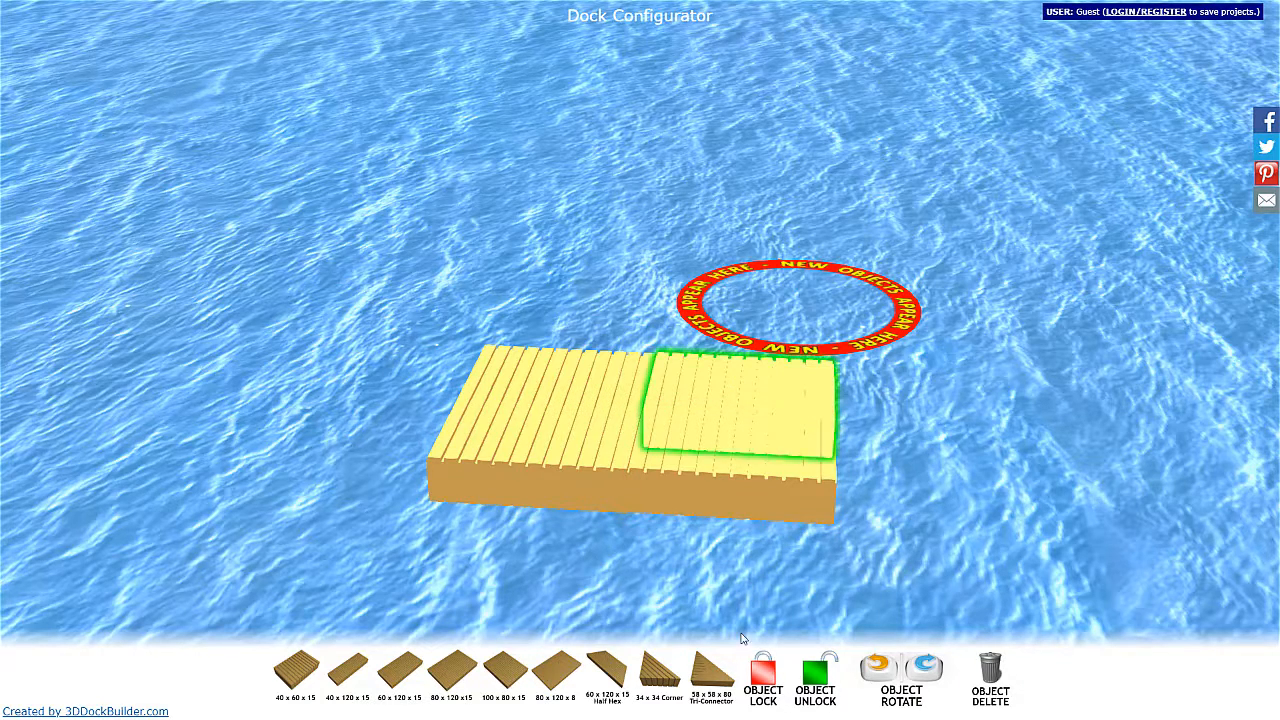
{"action": "left_click", "coordinate": [762, 672]}
{"action": "left_click", "coordinate": [583, 389]}
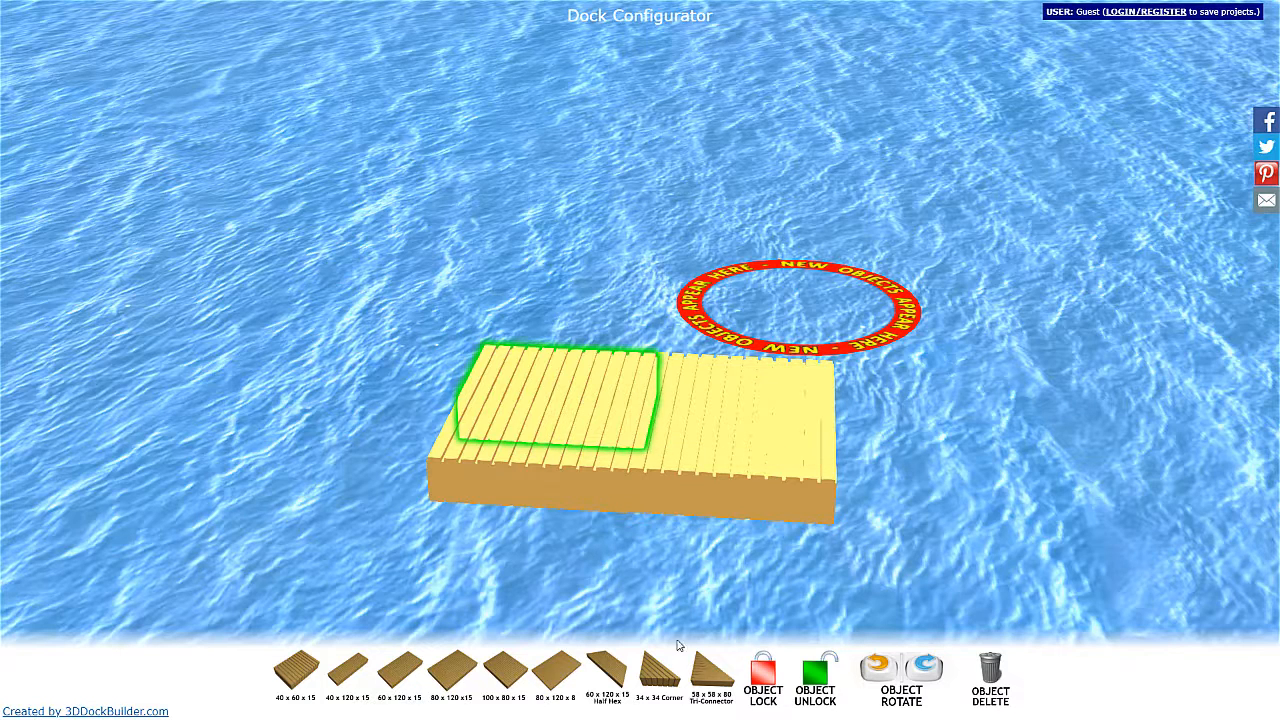
{"action": "left_click", "coordinate": [766, 677]}
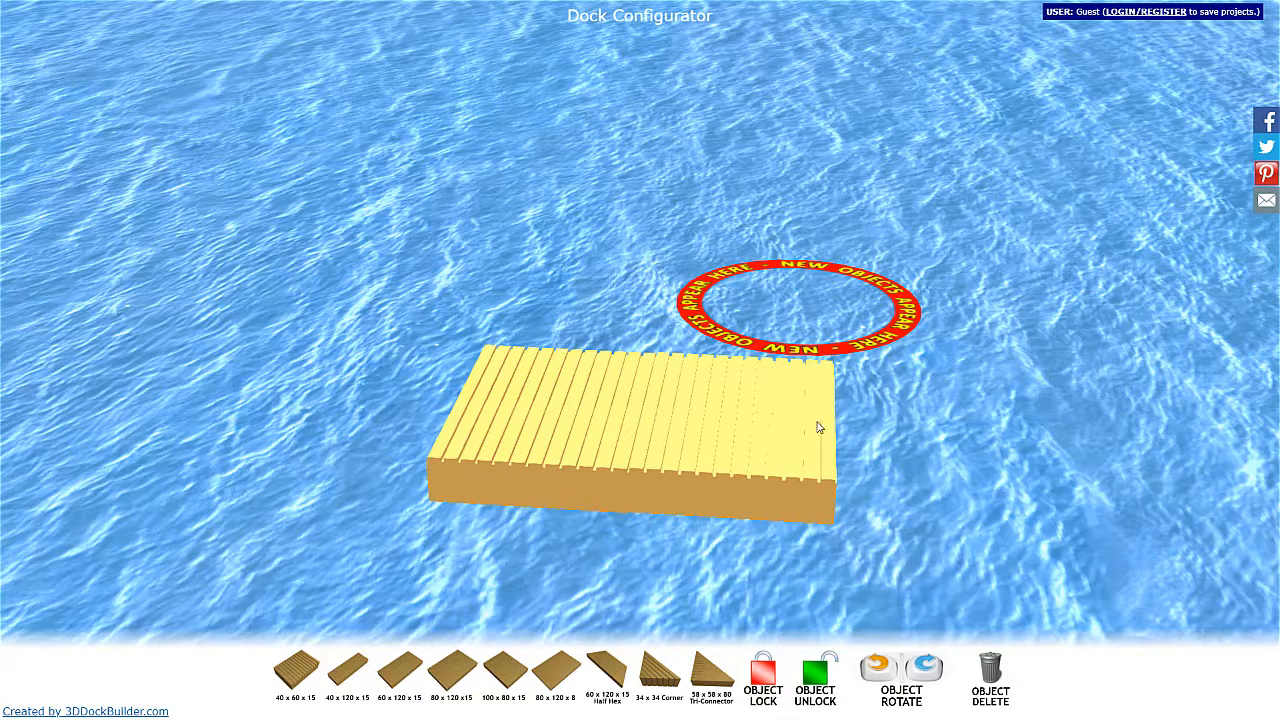
Add a 34 x 34 corner piece, rotate it, and attach it to the platform's long side, flush with the outer end.
{"action": "left_click", "coordinate": [660, 678]}
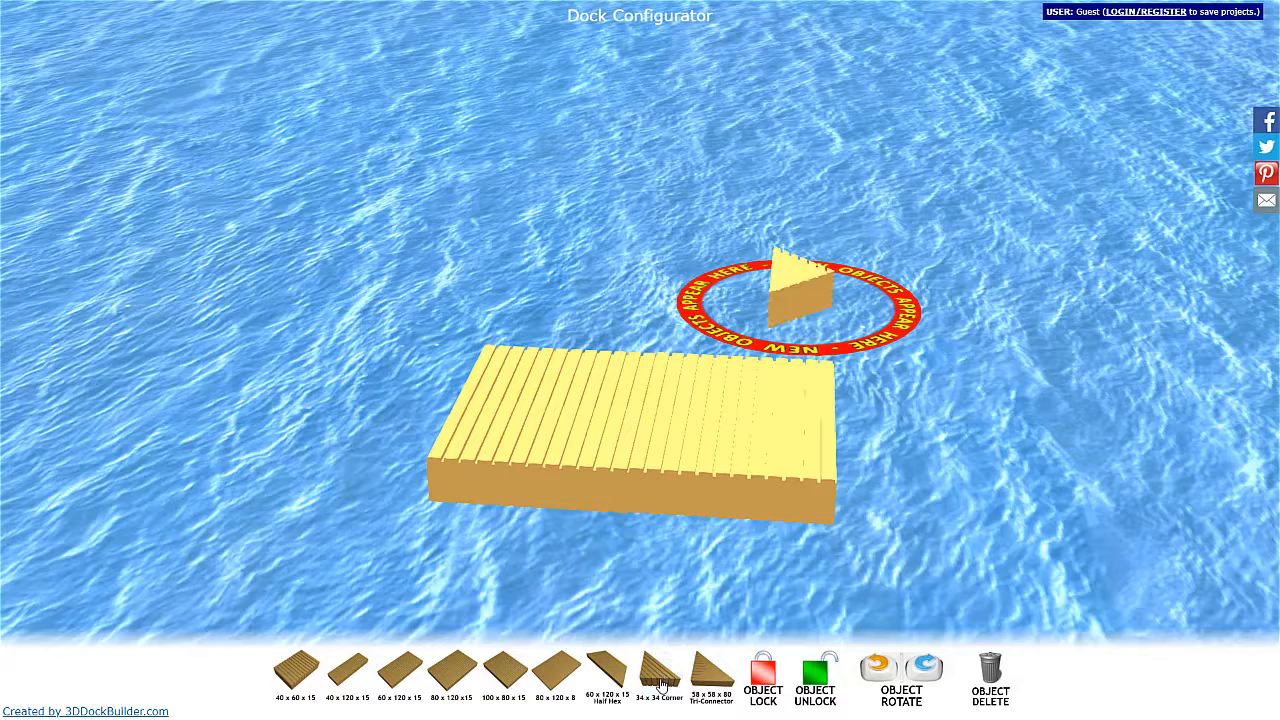
{"action": "left_click_drag", "start_coordinate": [803, 278], "coordinate": [731, 568]}
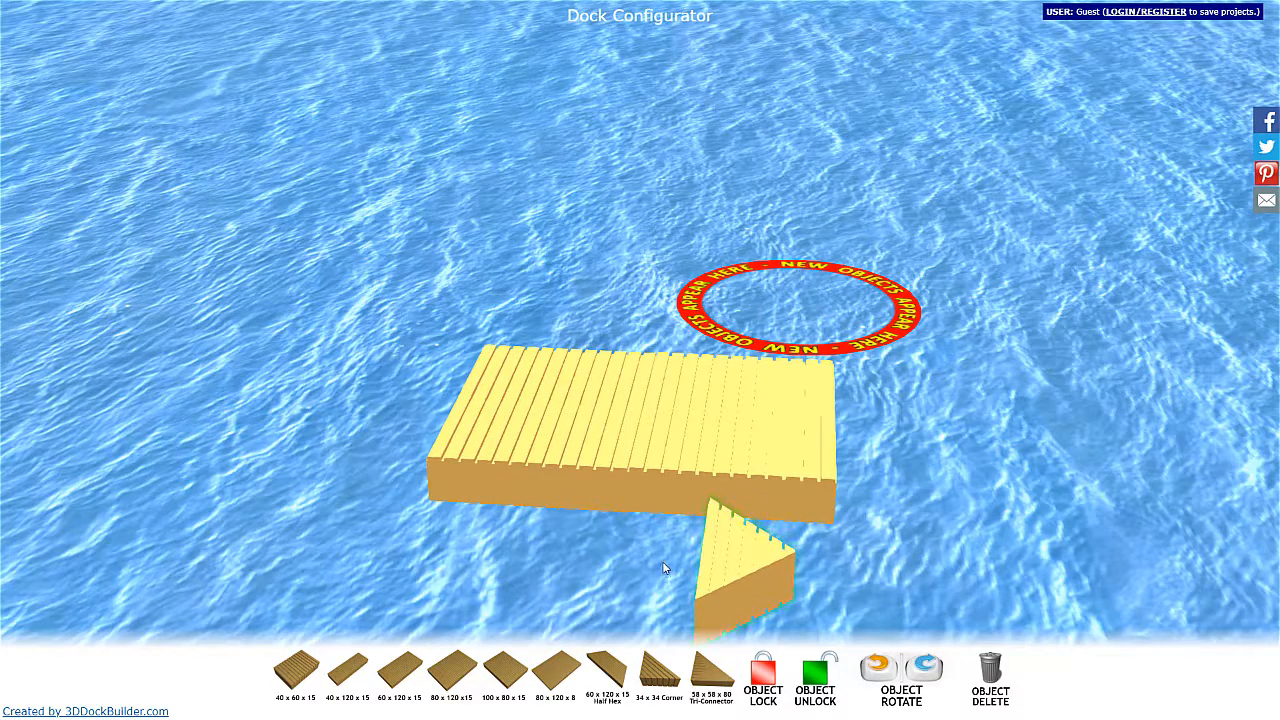
{"action": "left_click", "coordinate": [875, 672]}
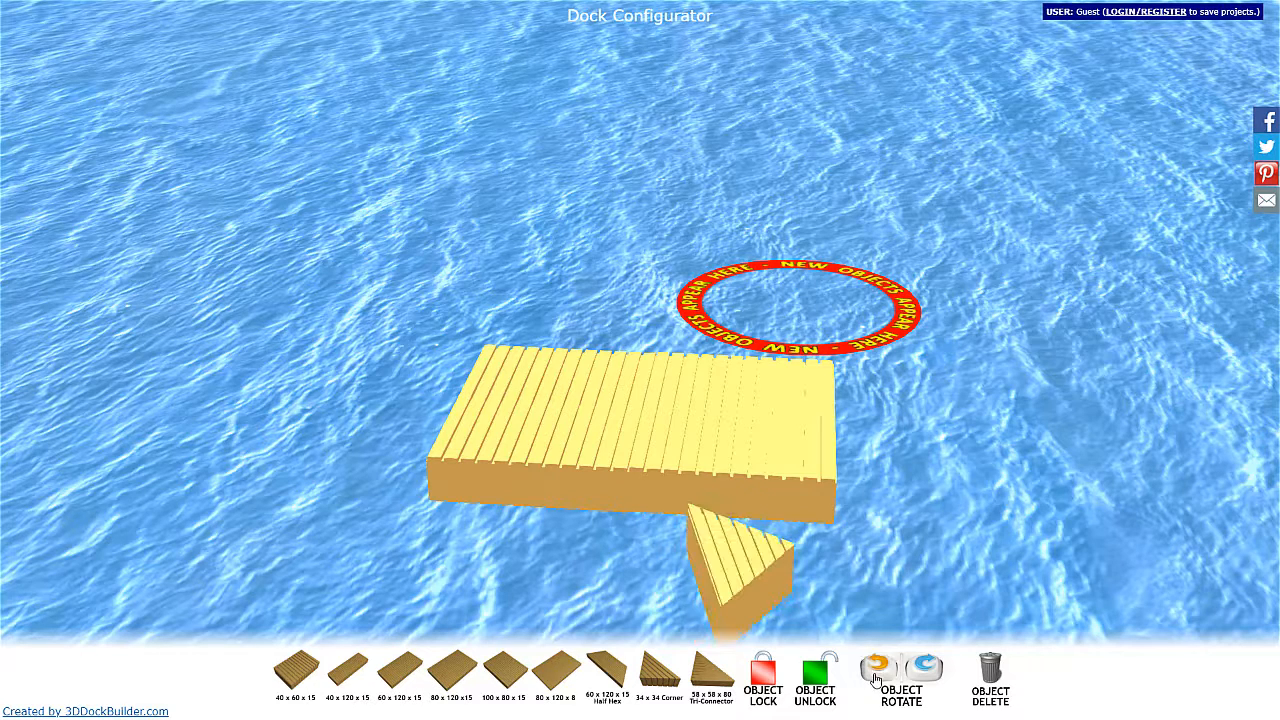
{"action": "left_click", "coordinate": [875, 677]}
{"action": "left_click", "coordinate": [875, 677]}
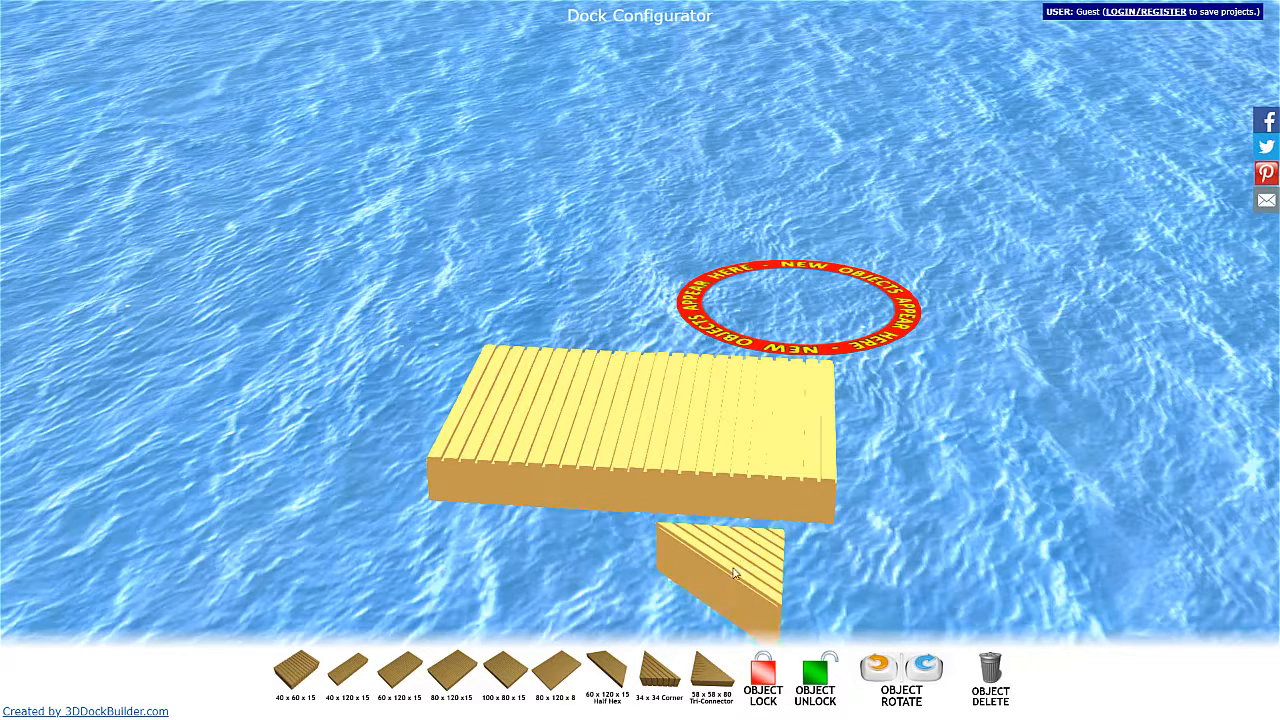
{"action": "left_click_drag", "start_coordinate": [721, 570], "coordinate": [774, 513]}
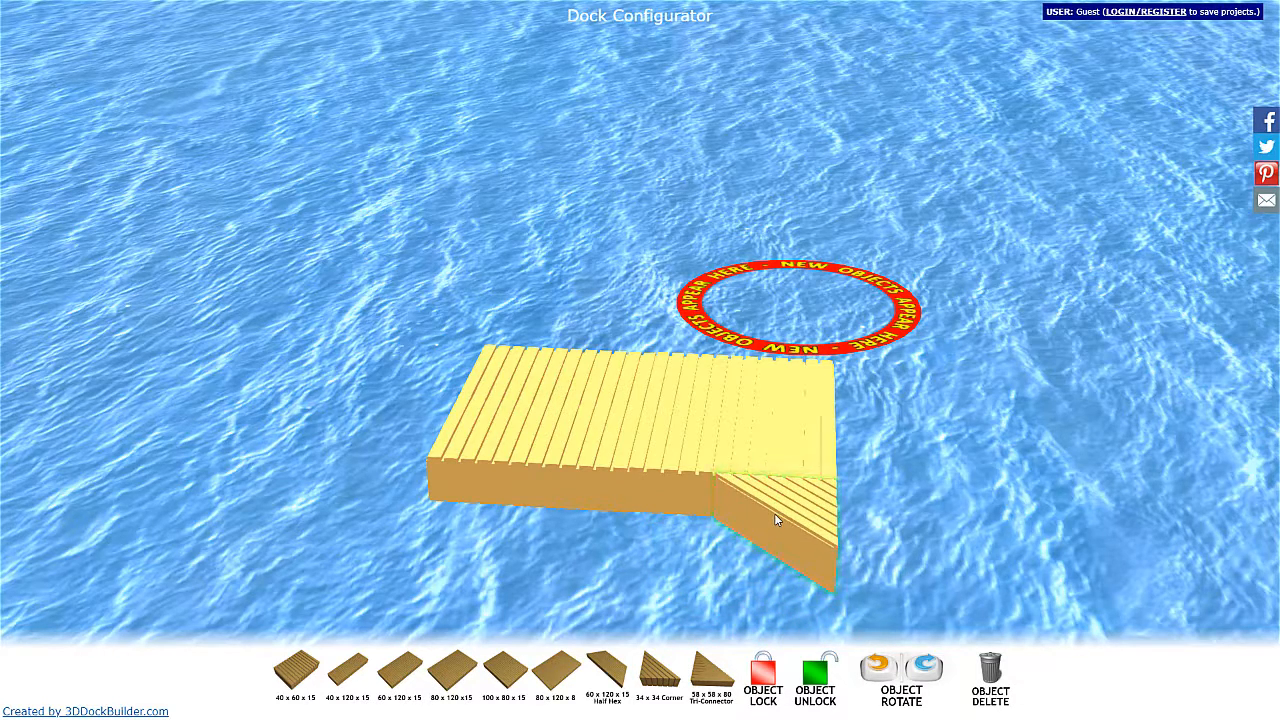
Inspect the joint between the corner piece and the platform from several angles and close up.
{"action": "left_click_drag", "start_coordinate": [968, 487], "coordinate": [261, 422]}
{"action": "left_click", "coordinate": [300, 435]}
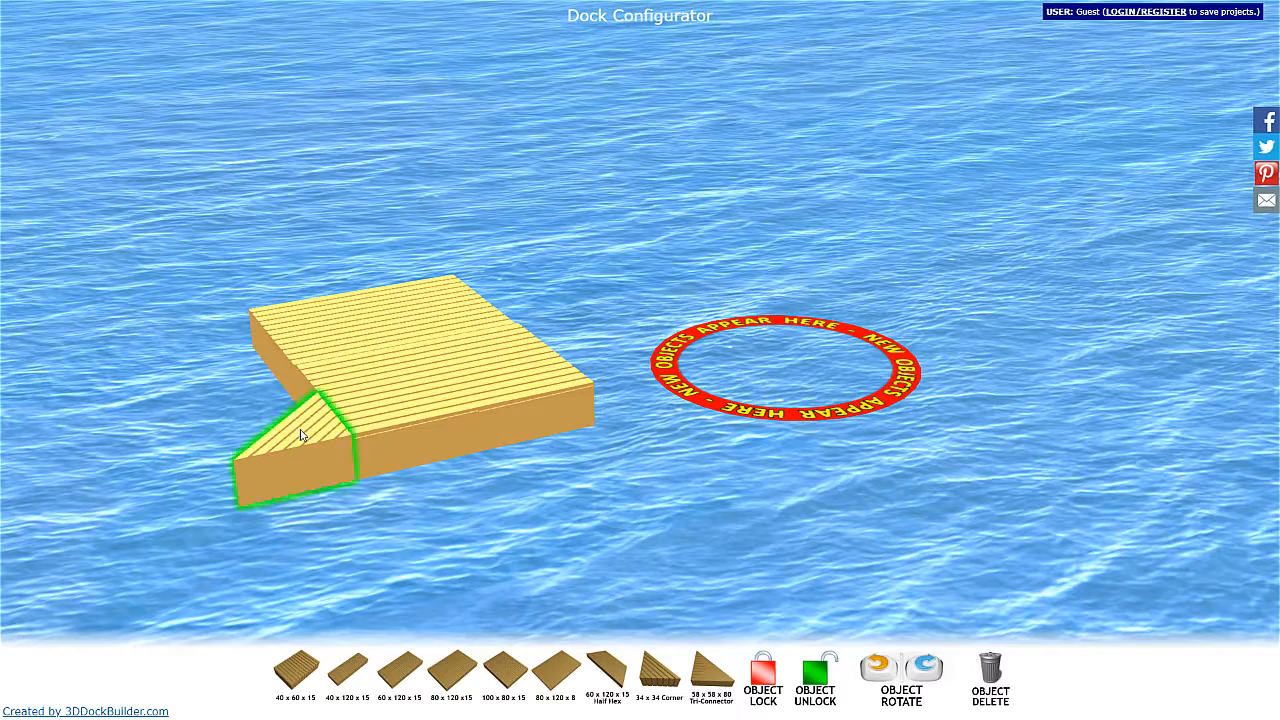
{"action": "left_click_drag", "start_coordinate": [412, 476], "coordinate": [657, 463]}
{"action": "right_click_drag", "start_coordinate": [660, 526], "coordinate": [685, 286]}
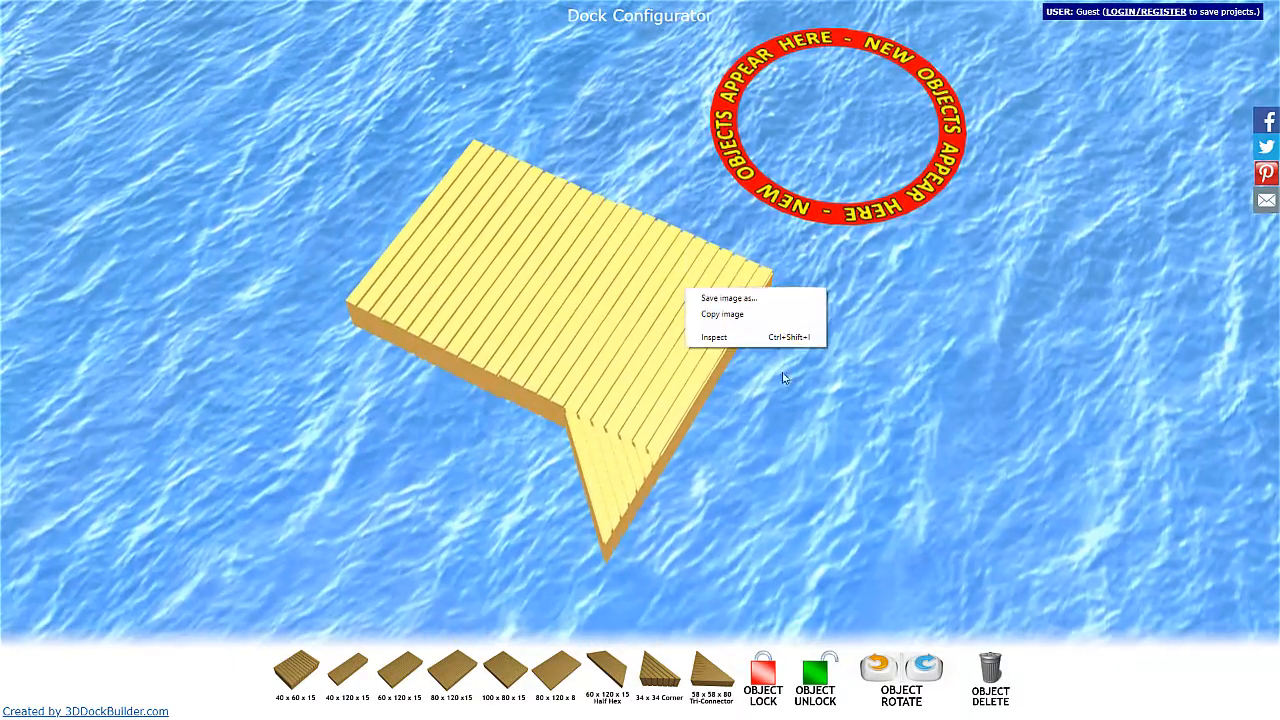
{"action": "left_click", "coordinate": [800, 453]}
{"action": "scroll", "coordinate": [797, 455], "scroll_direction": "up", "scroll_amount": 5}
{"action": "scroll", "coordinate": [796, 460], "scroll_direction": "up", "scroll_amount": 1}
{"action": "left_click_drag", "start_coordinate": [822, 520], "coordinate": [819, 454]}
{"action": "left_click_drag", "start_coordinate": [573, 415], "coordinate": [576, 420]}
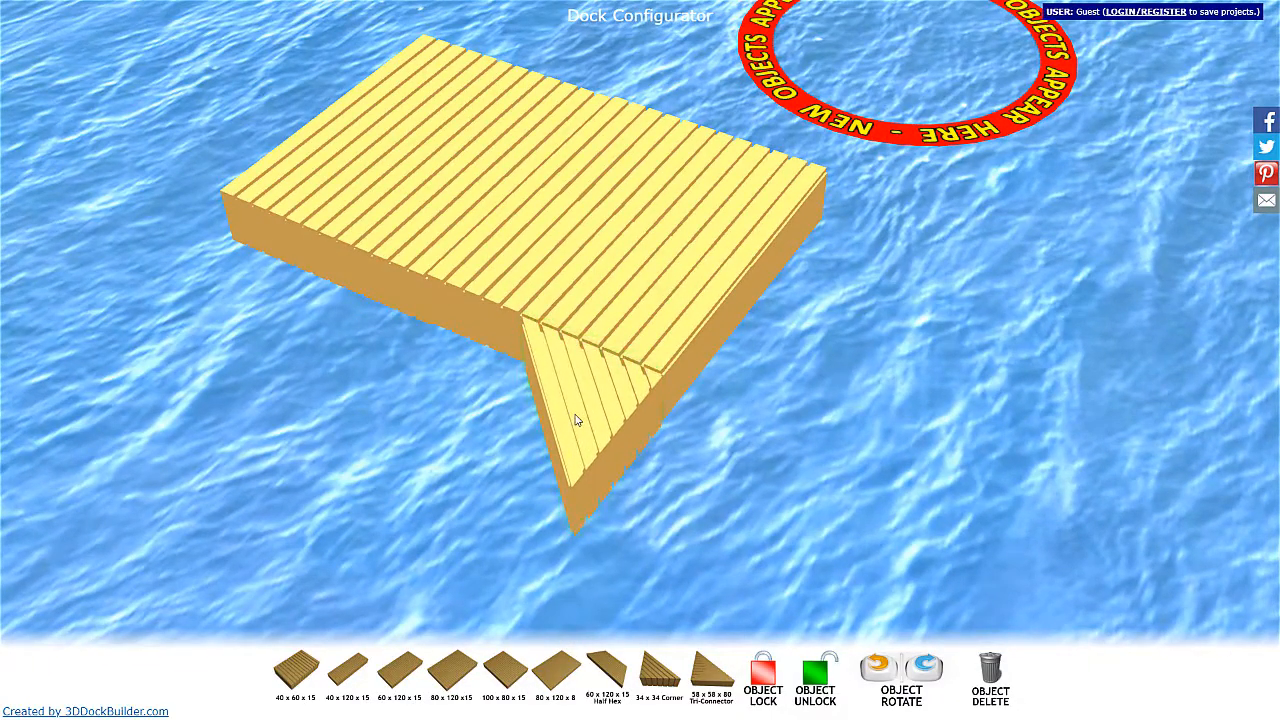
Nudge the 34 x 34 corner piece tight against the platform's long side and lock it in place.
{"action": "left_click", "coordinate": [576, 419]}
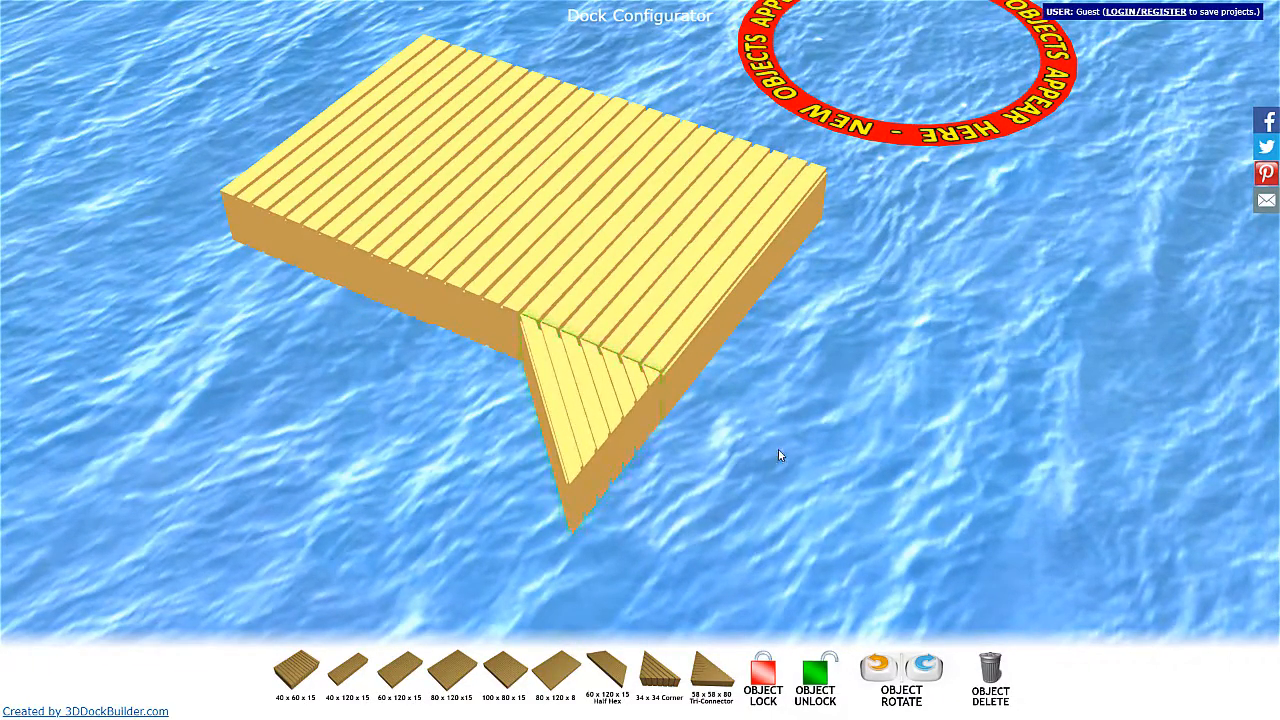
{"action": "left_click_drag", "start_coordinate": [552, 419], "coordinate": [551, 422]}
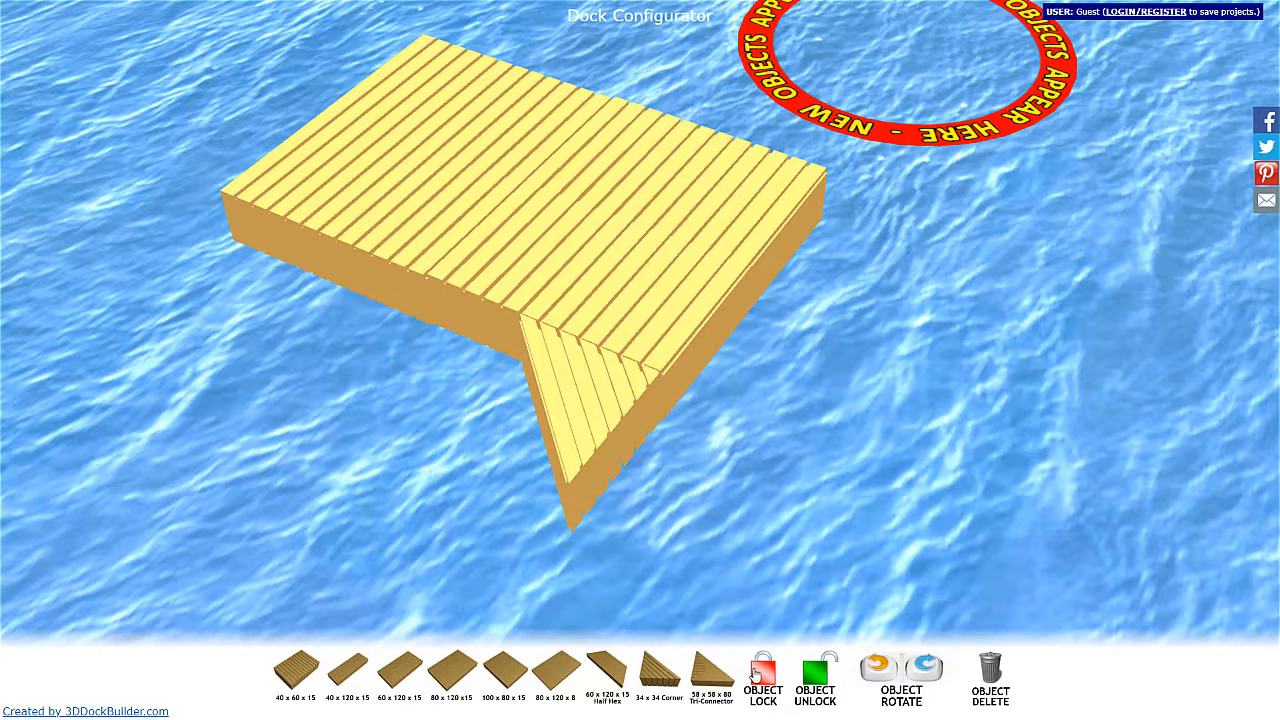
{"action": "left_click", "coordinate": [578, 425]}
{"action": "left_click", "coordinate": [775, 684]}
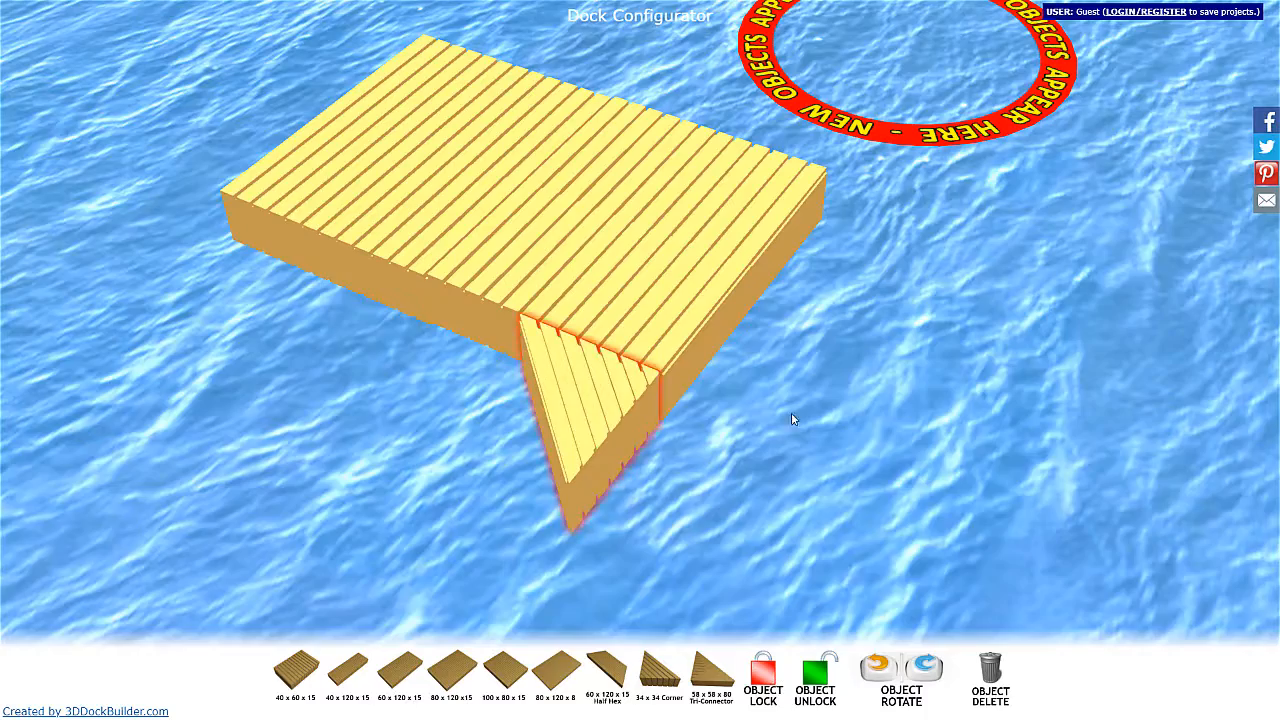
Add two 40 x 120 x 15 sections, attaching one to the corner piece and a parallel one to the far half of the platform's end.
{"action": "scroll", "coordinate": [785, 418], "scroll_direction": "down", "scroll_amount": 3}
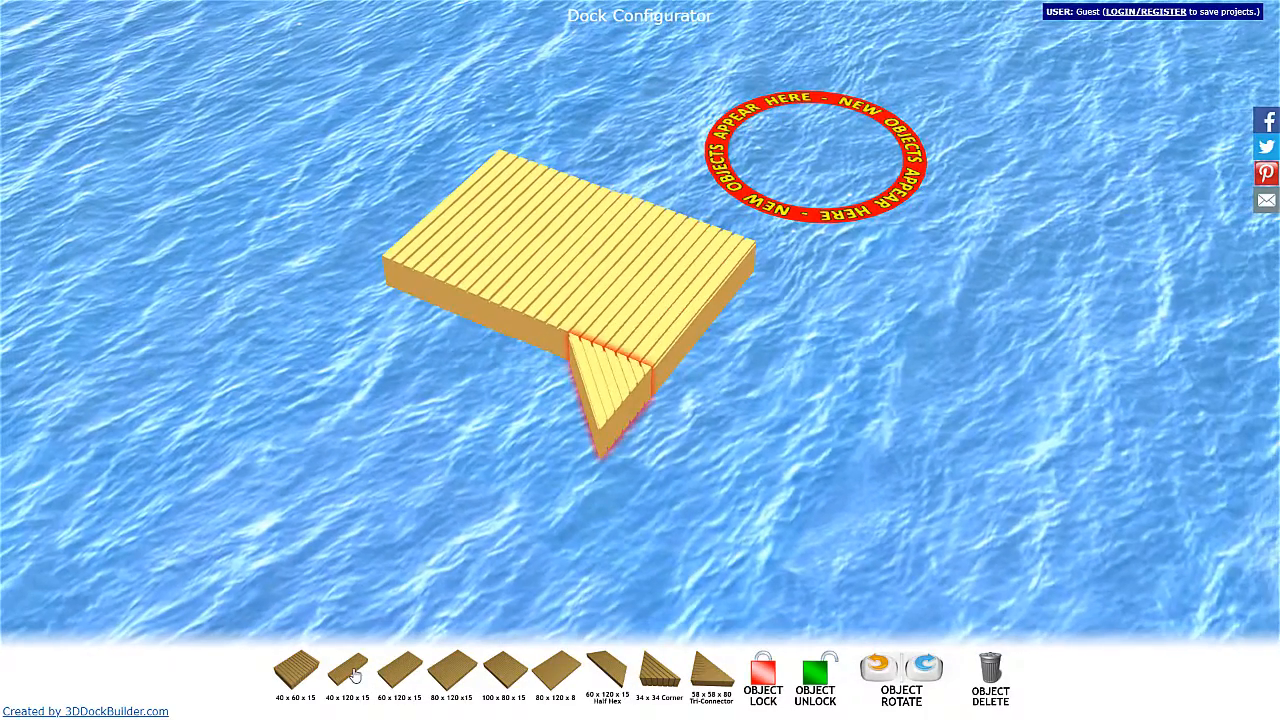
{"action": "left_click", "coordinate": [348, 675]}
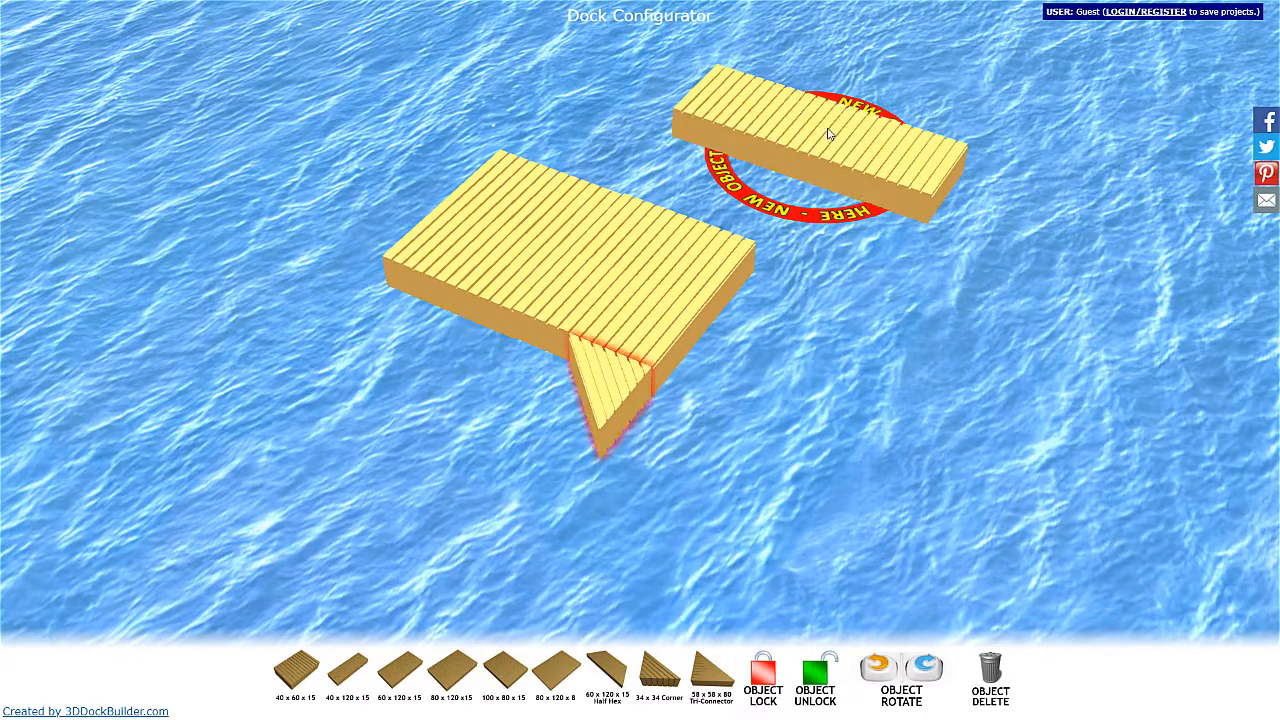
{"action": "left_click_drag", "start_coordinate": [829, 131], "coordinate": [796, 464]}
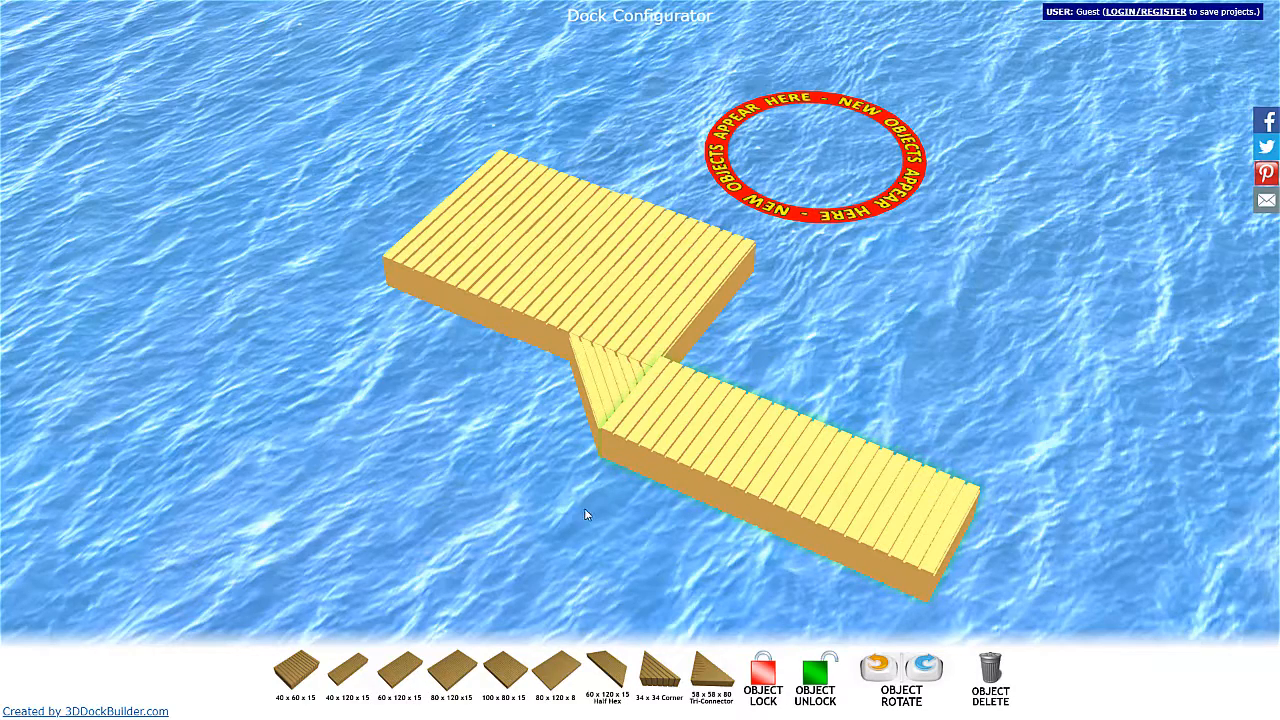
{"action": "left_click", "coordinate": [345, 670]}
{"action": "left_click_drag", "start_coordinate": [888, 302], "coordinate": [877, 349]}
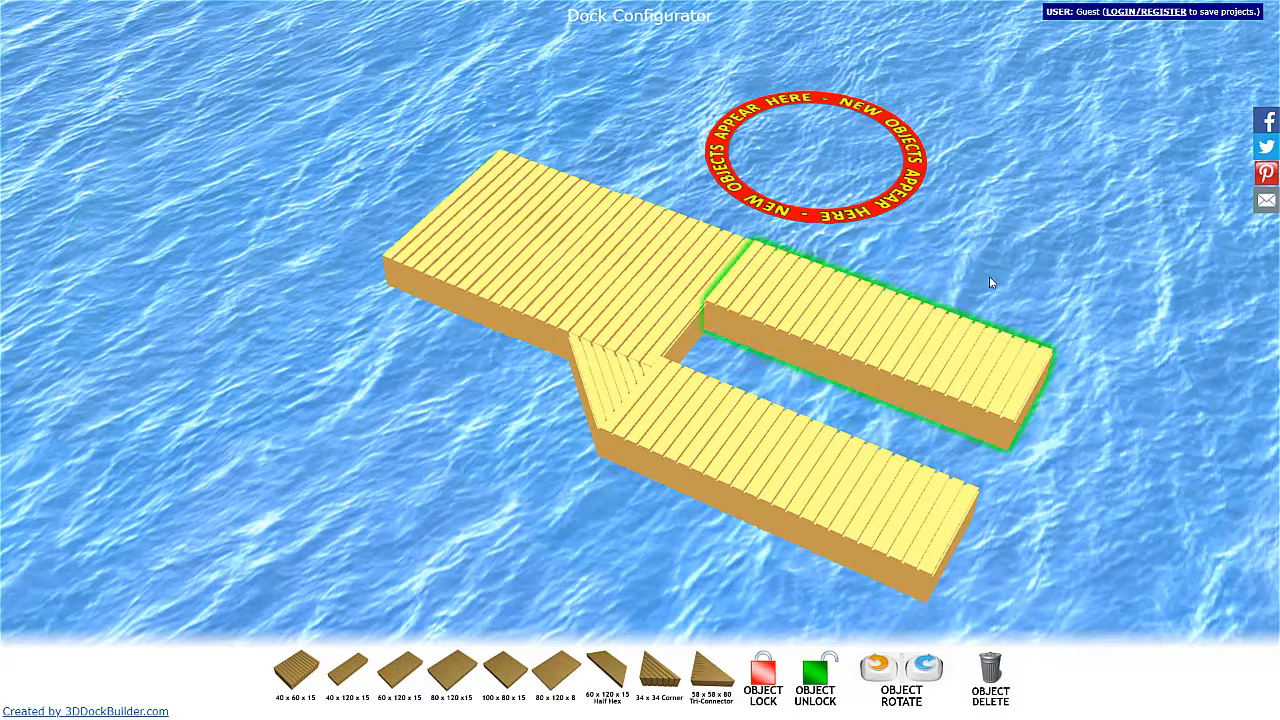
Inspect the dock with its two parallel fingers and corner piece from different angles and distances.
{"action": "left_click", "coordinate": [1014, 242]}
{"action": "right_click_drag", "start_coordinate": [1014, 240], "coordinate": [847, 247]}
{"action": "left_click", "coordinate": [849, 202]}
{"action": "left_click", "coordinate": [808, 218]}
{"action": "left_click_drag", "start_coordinate": [808, 220], "coordinate": [570, 256]}
{"action": "left_click", "coordinate": [558, 258]}
{"action": "left_click", "coordinate": [587, 210]}
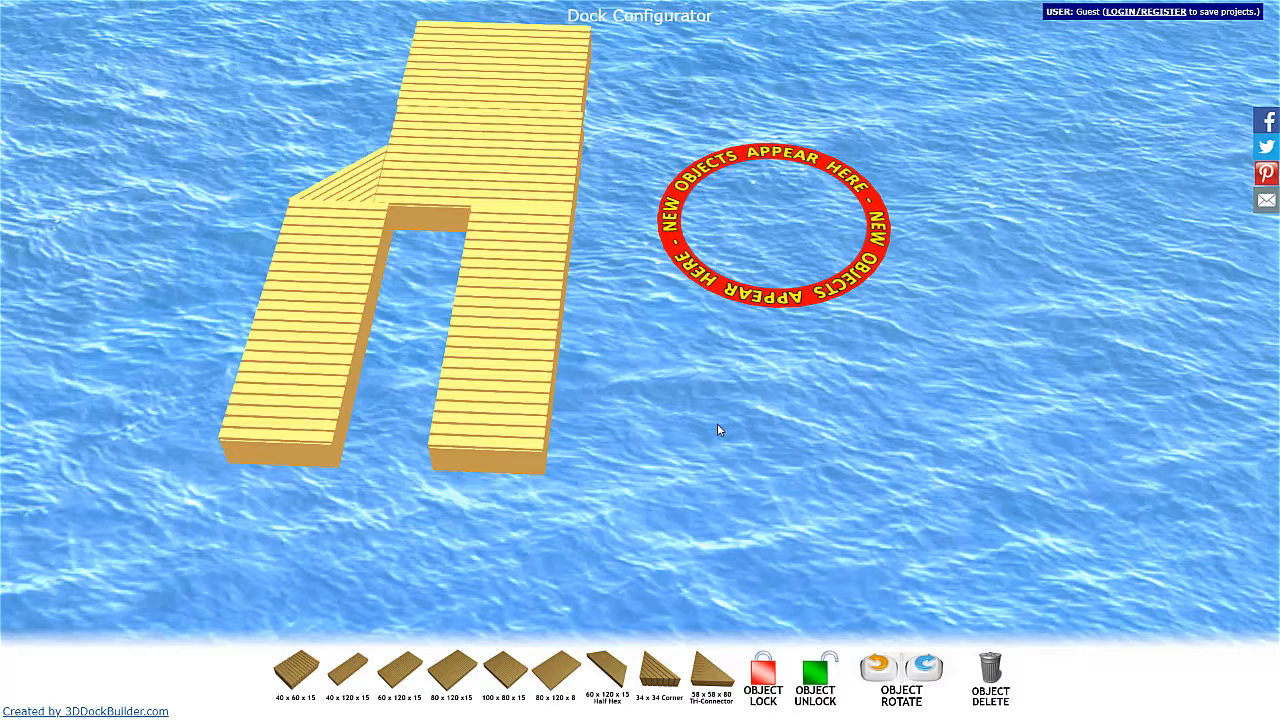
{"action": "scroll", "coordinate": [739, 420], "scroll_direction": "down", "scroll_amount": 5}
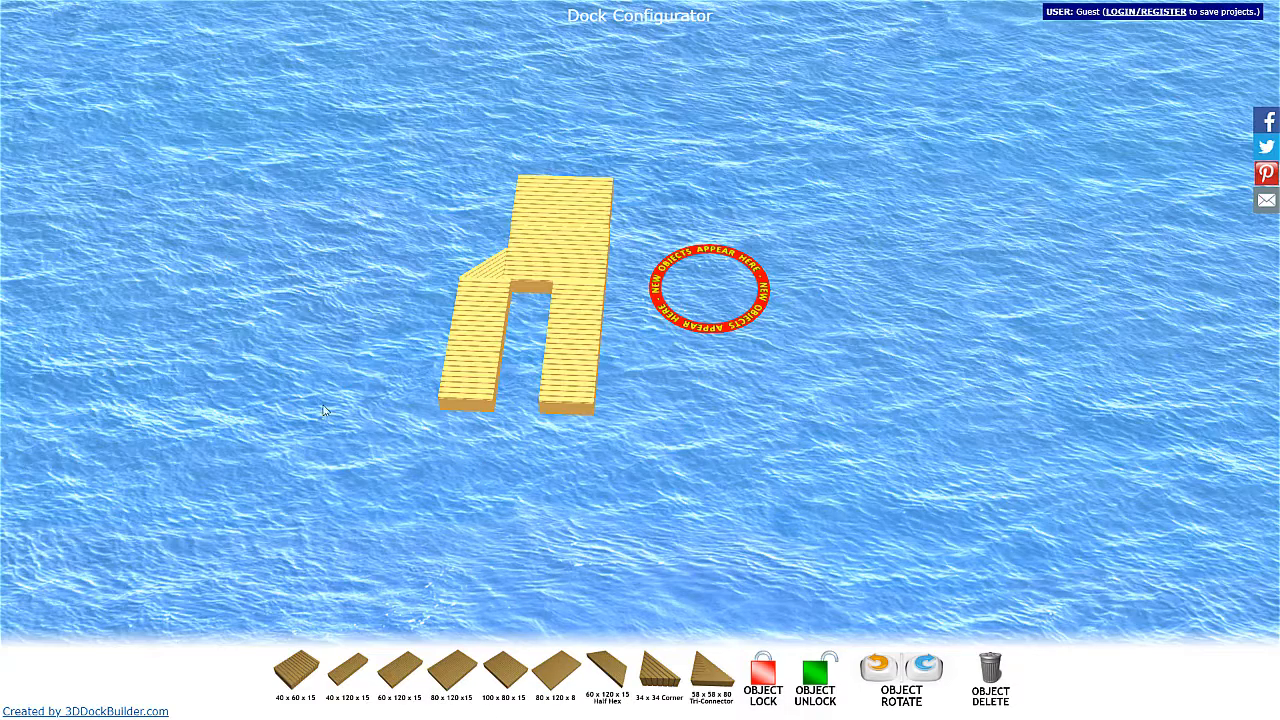
{"action": "right_click_drag", "start_coordinate": [392, 314], "coordinate": [554, 372]}
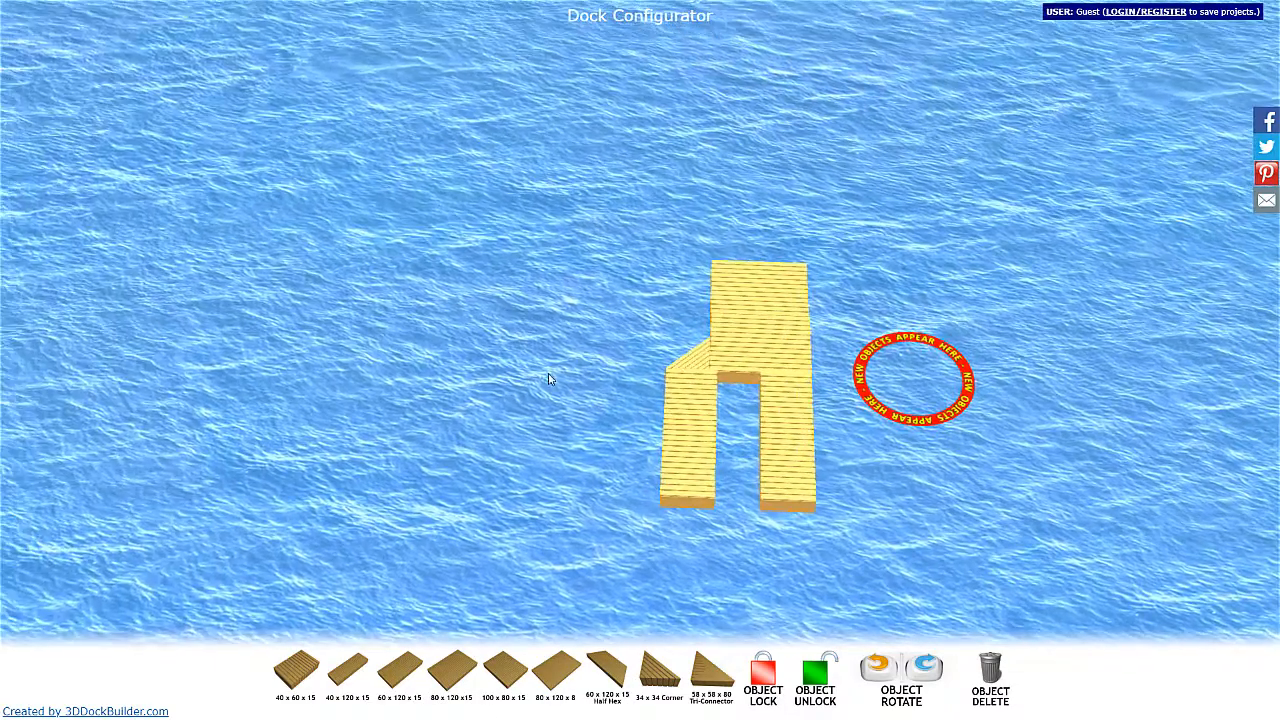
{"action": "scroll", "coordinate": [520, 620], "scroll_direction": "up", "scroll_amount": 3}
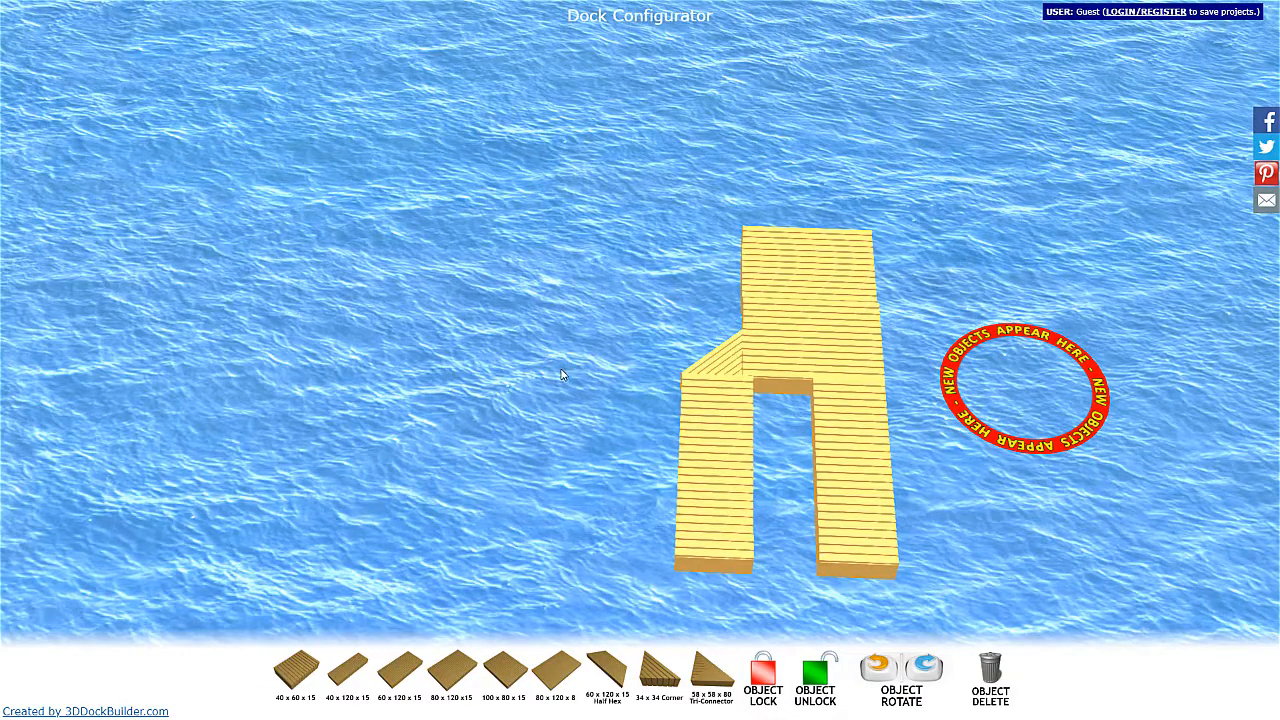
{"action": "left_click_drag", "start_coordinate": [571, 377], "coordinate": [858, 401]}
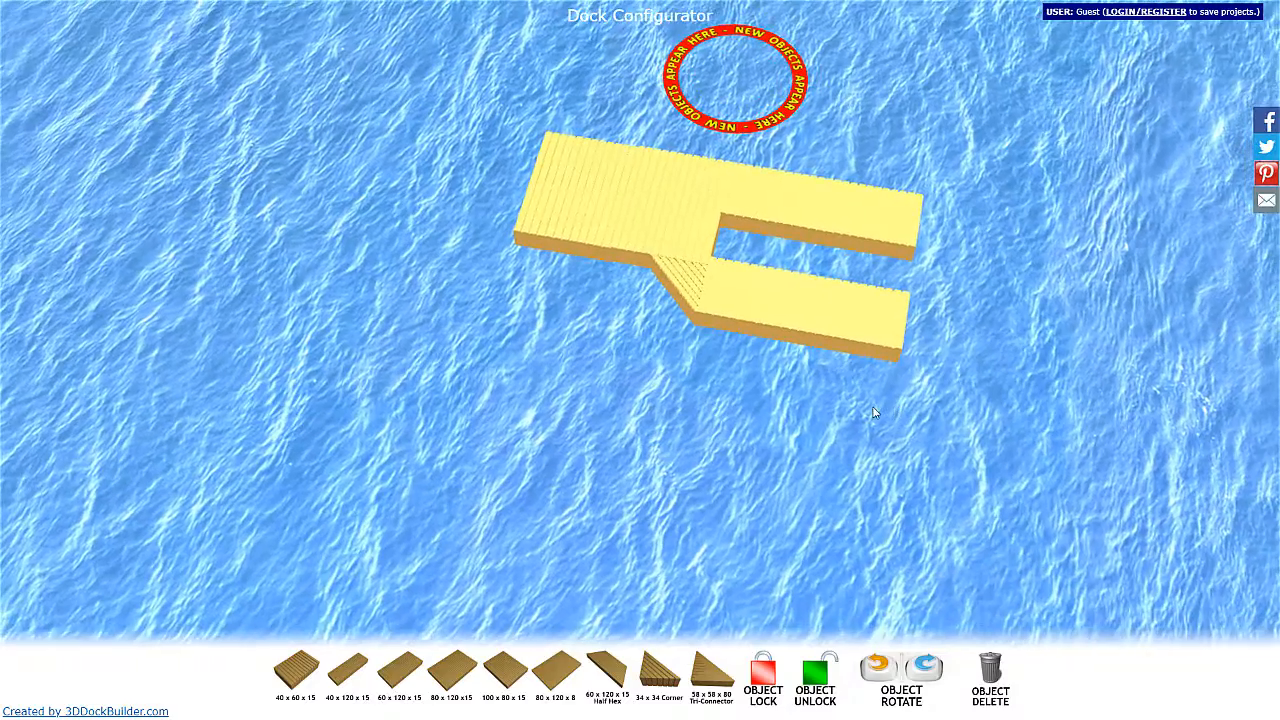
{"action": "scroll", "coordinate": [591, 330], "scroll_direction": "up", "scroll_amount": 2}
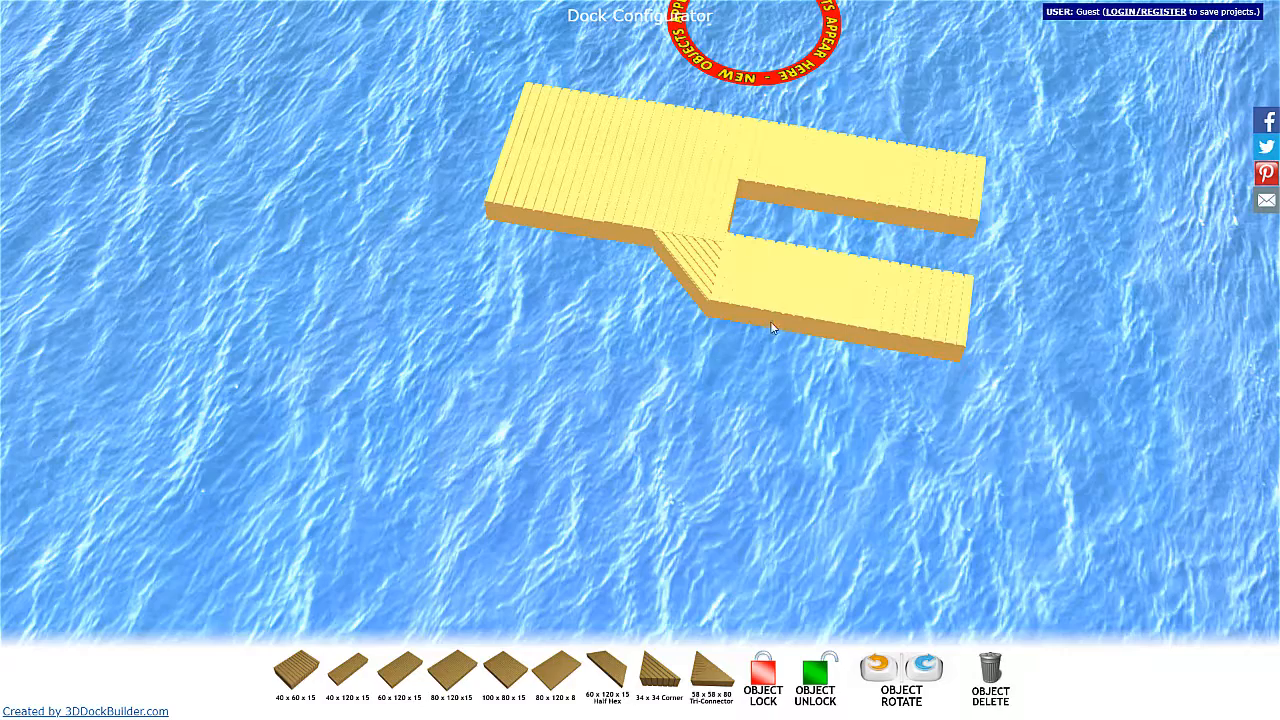
{"action": "left_click_drag", "start_coordinate": [1085, 112], "coordinate": [1034, 127]}
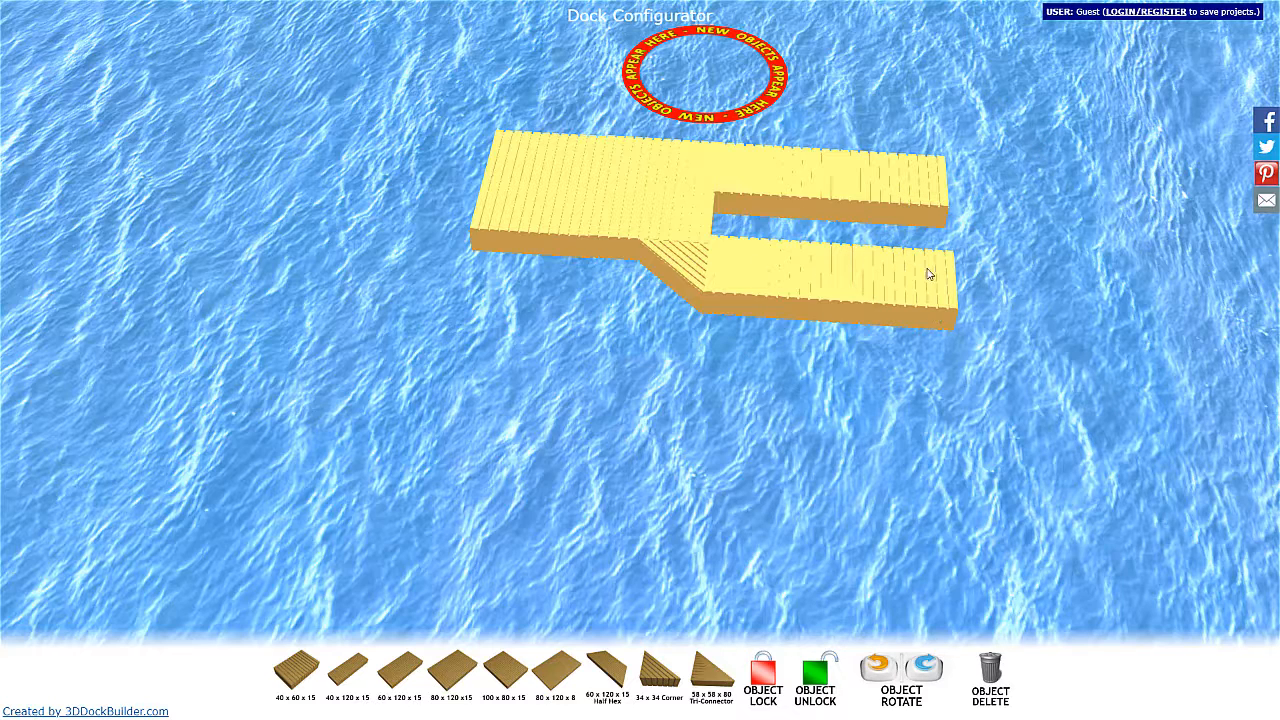
Delete both 40 x 120 x 15 finger sections and the 34 x 34 corner piece from the dock.
{"action": "left_click", "coordinate": [882, 305]}
{"action": "left_click", "coordinate": [990, 680]}
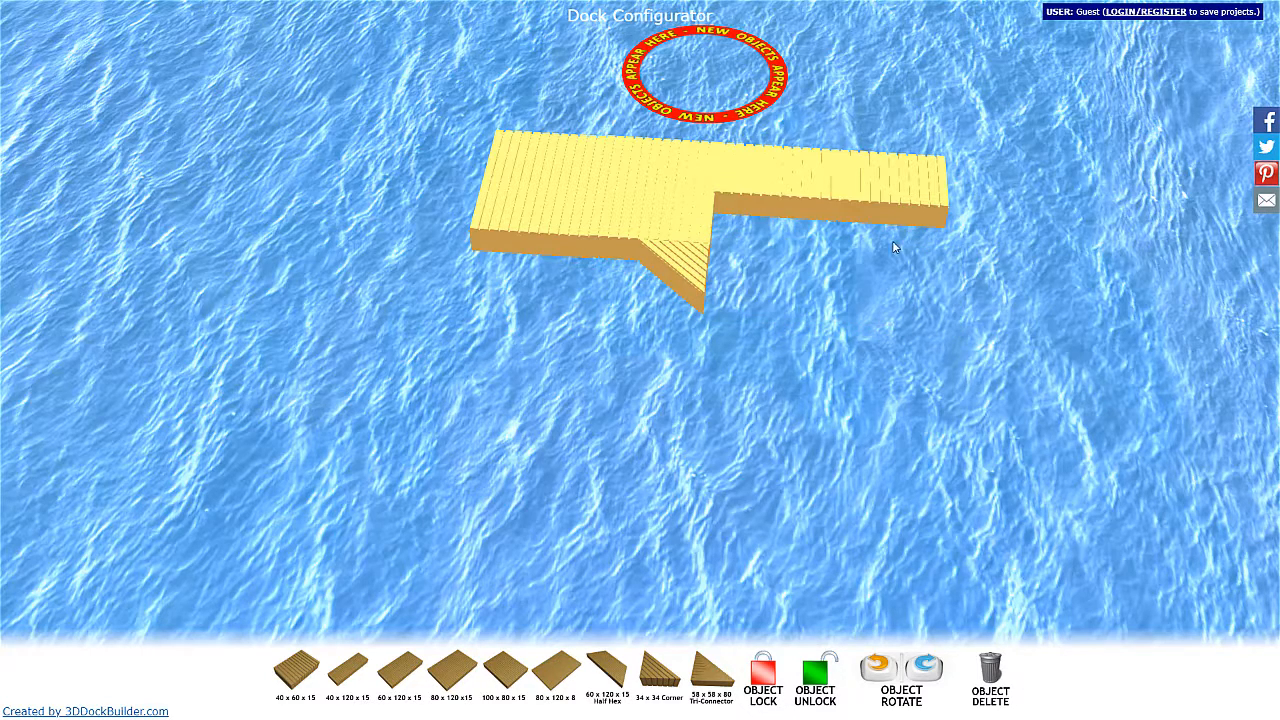
{"action": "left_click", "coordinate": [882, 220]}
{"action": "left_click", "coordinate": [990, 680]}
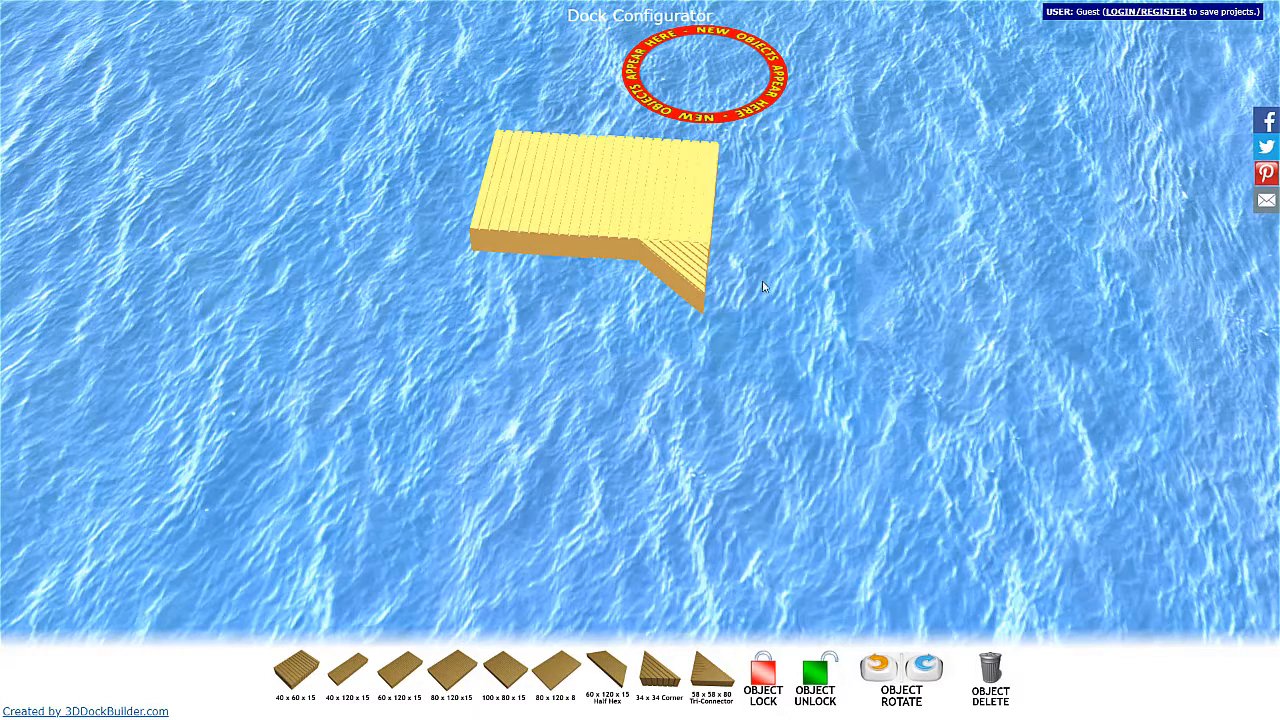
{"action": "left_click", "coordinate": [680, 262]}
{"action": "left_click", "coordinate": [990, 670]}
Delete the platform's four 40 x 60 x 15 sections one by one to clear the water area.
{"action": "left_click", "coordinate": [666, 209]}
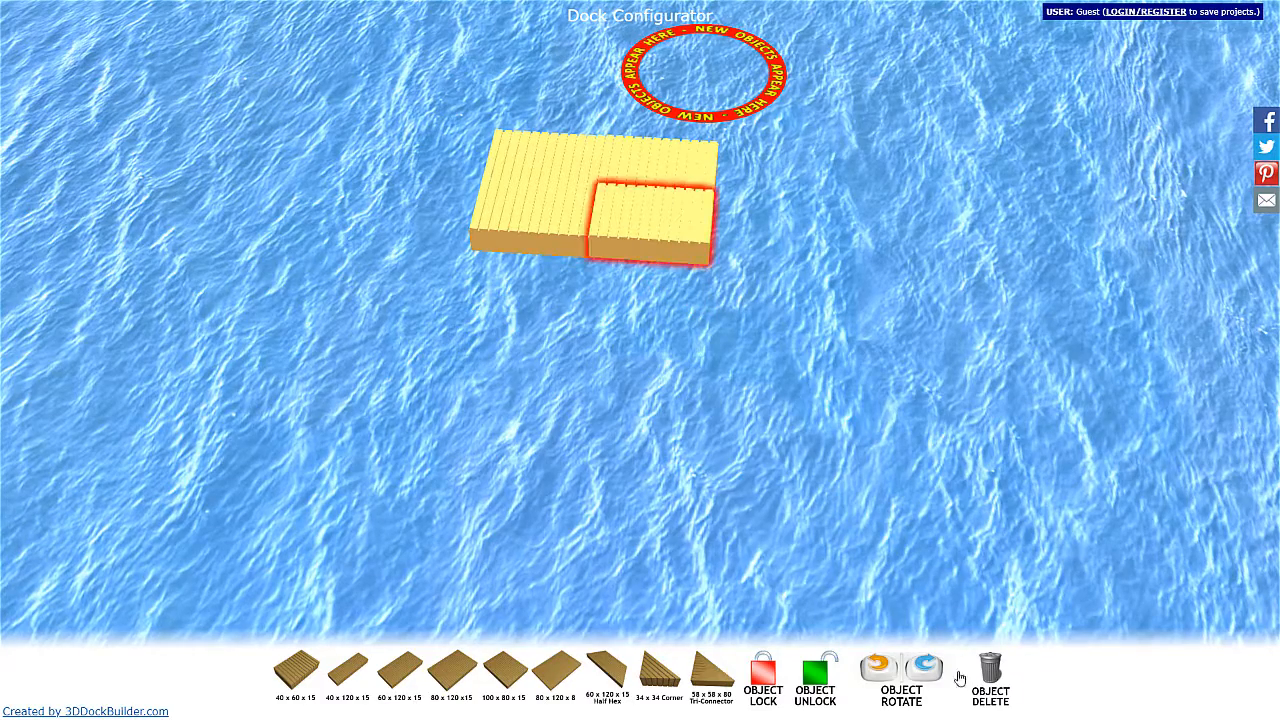
{"action": "left_click", "coordinate": [990, 680]}
{"action": "left_click", "coordinate": [634, 177]}
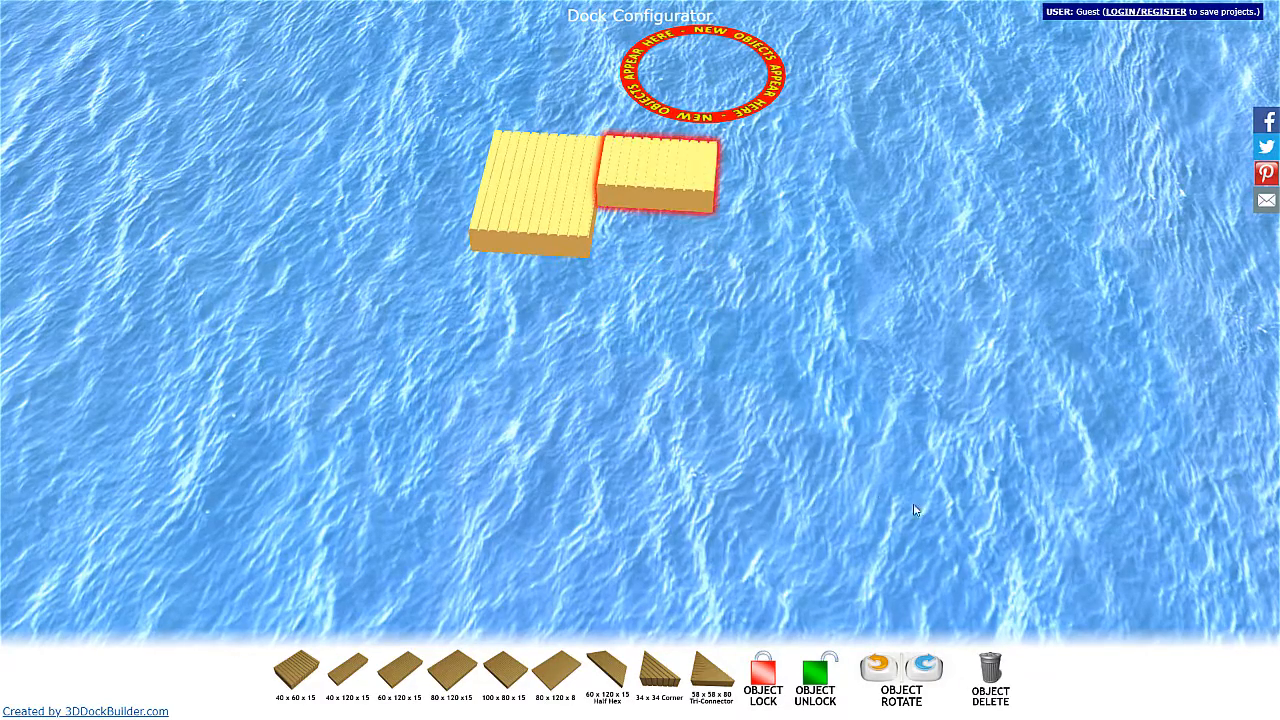
{"action": "left_click", "coordinate": [989, 675]}
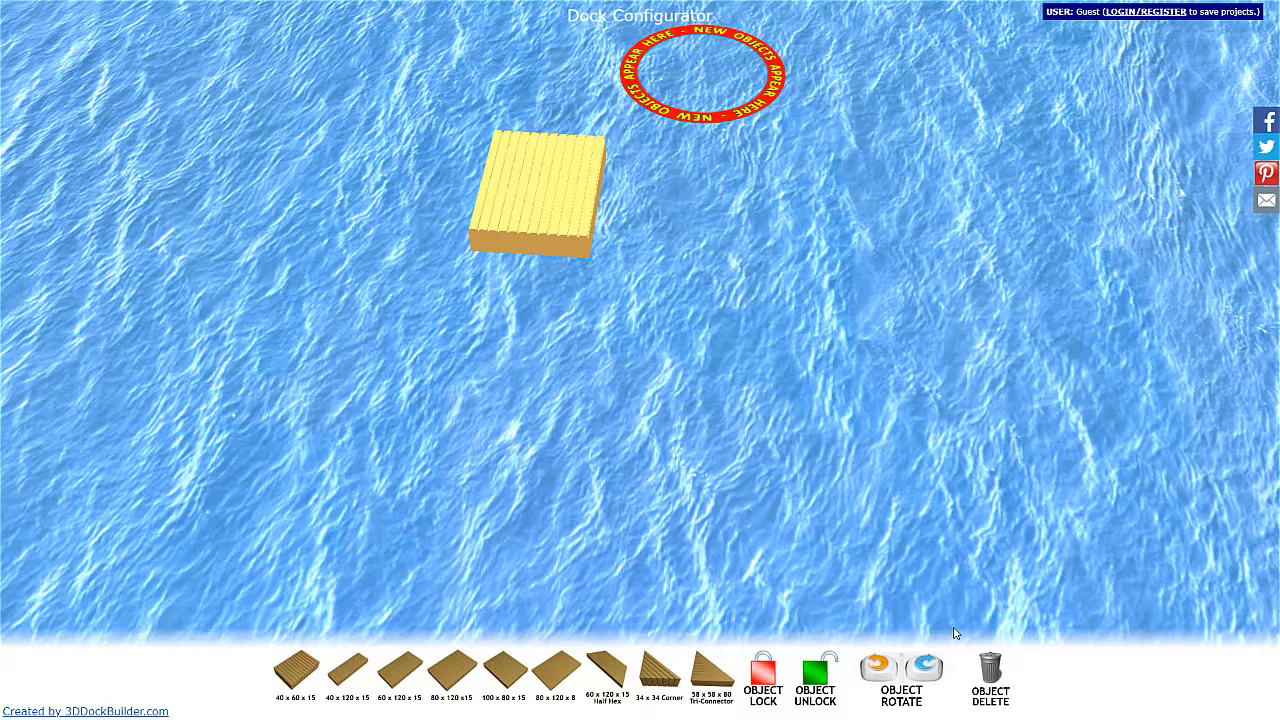
{"action": "left_click", "coordinate": [562, 215]}
{"action": "left_click", "coordinate": [990, 675]}
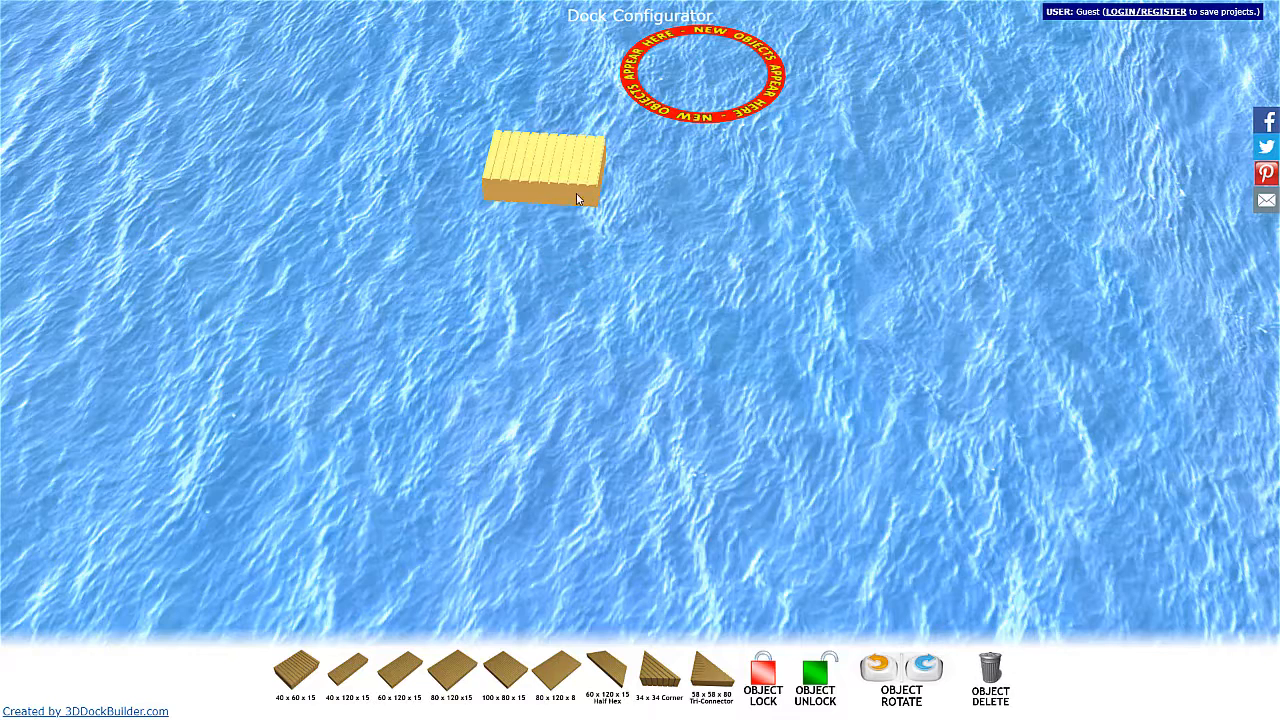
{"action": "left_click", "coordinate": [600, 199]}
{"action": "left_click", "coordinate": [985, 677]}
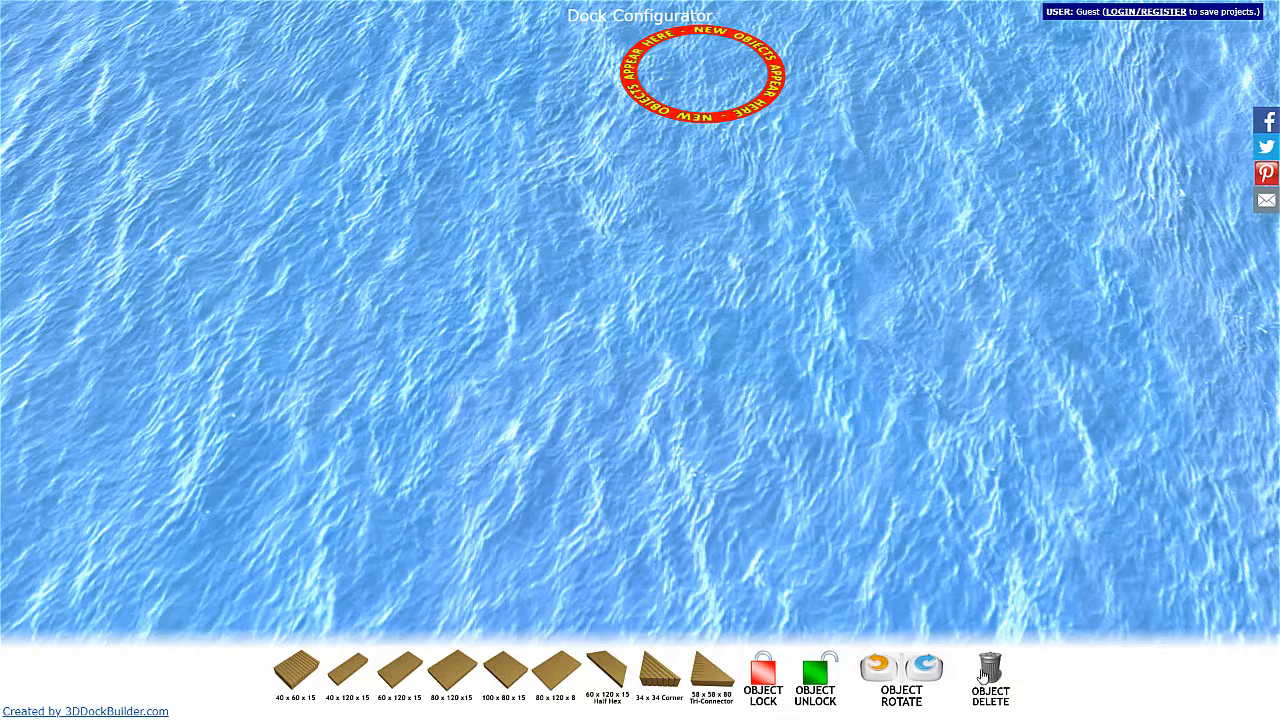
{"action": "left_click_drag", "start_coordinate": [740, 68], "coordinate": [802, 70]}
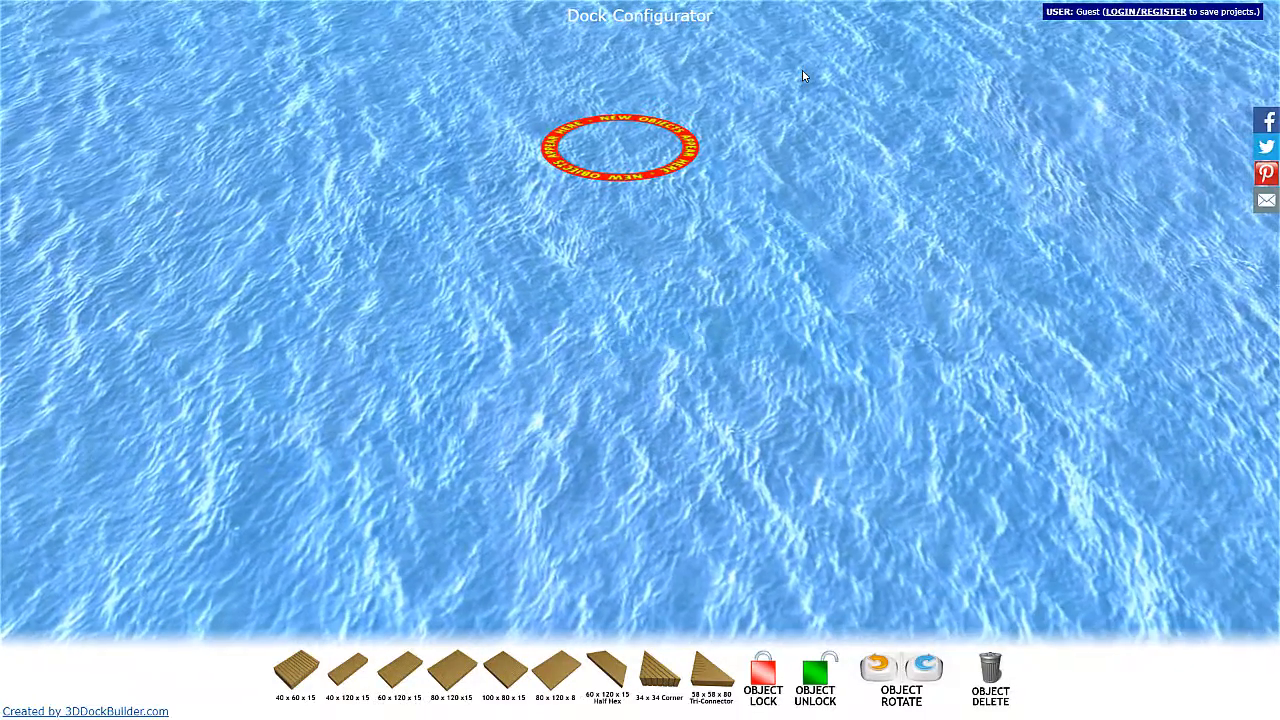